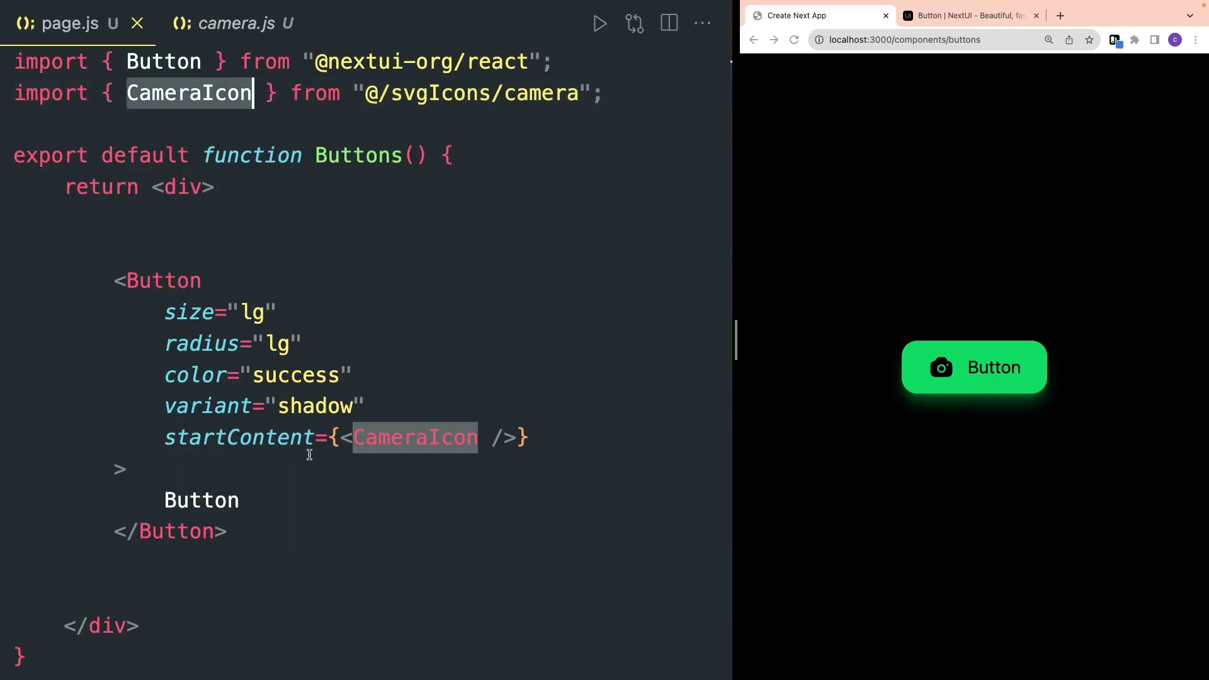
# Select the startContent prop in the navbar code after adding the Logo component in product.js.
pyautogui.doubleClick(300, 440)
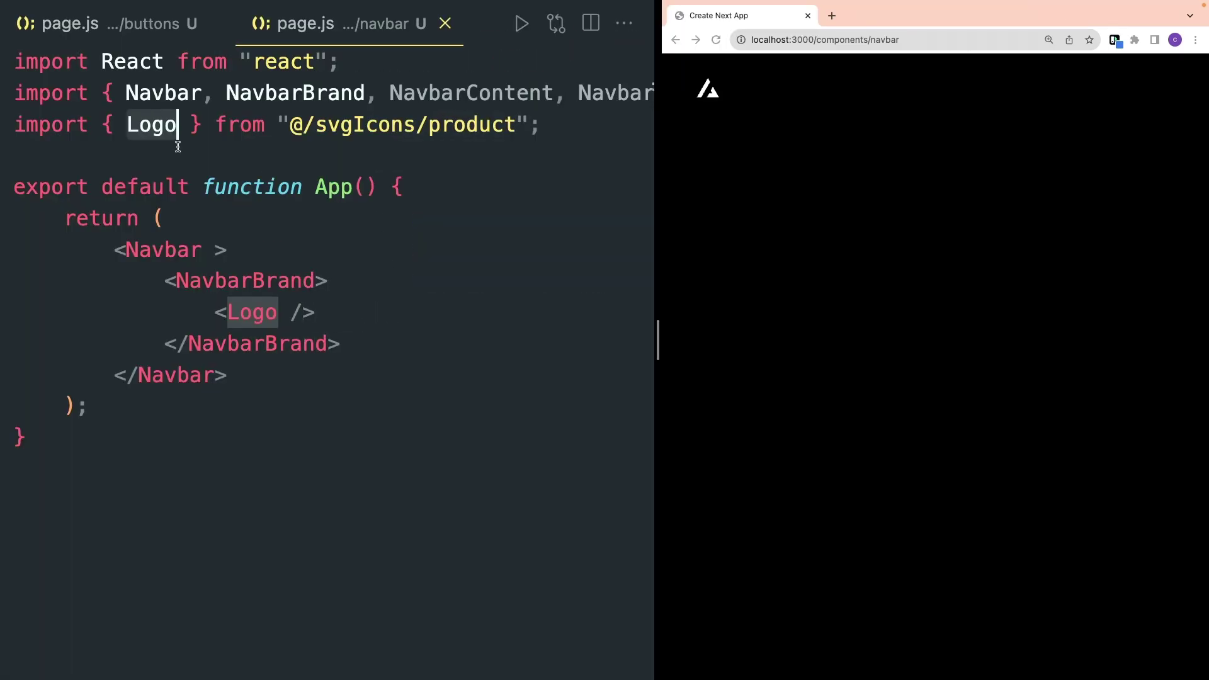
# Place the Logo in NavbarBrand and add the isMenuOpen state with NavbarMenuToggle in navbar/page.js.
pyautogui.doubleClick(252, 313)
pyautogui.click(255, 284)
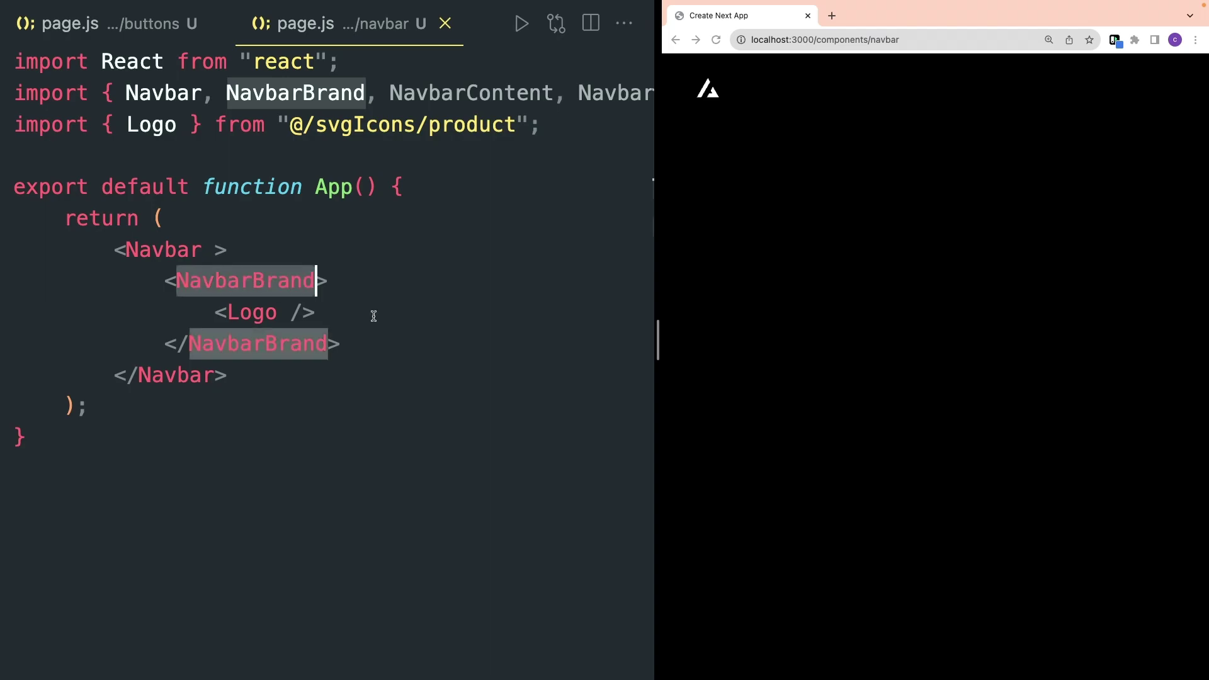
pyautogui.doubleClick(294, 375)
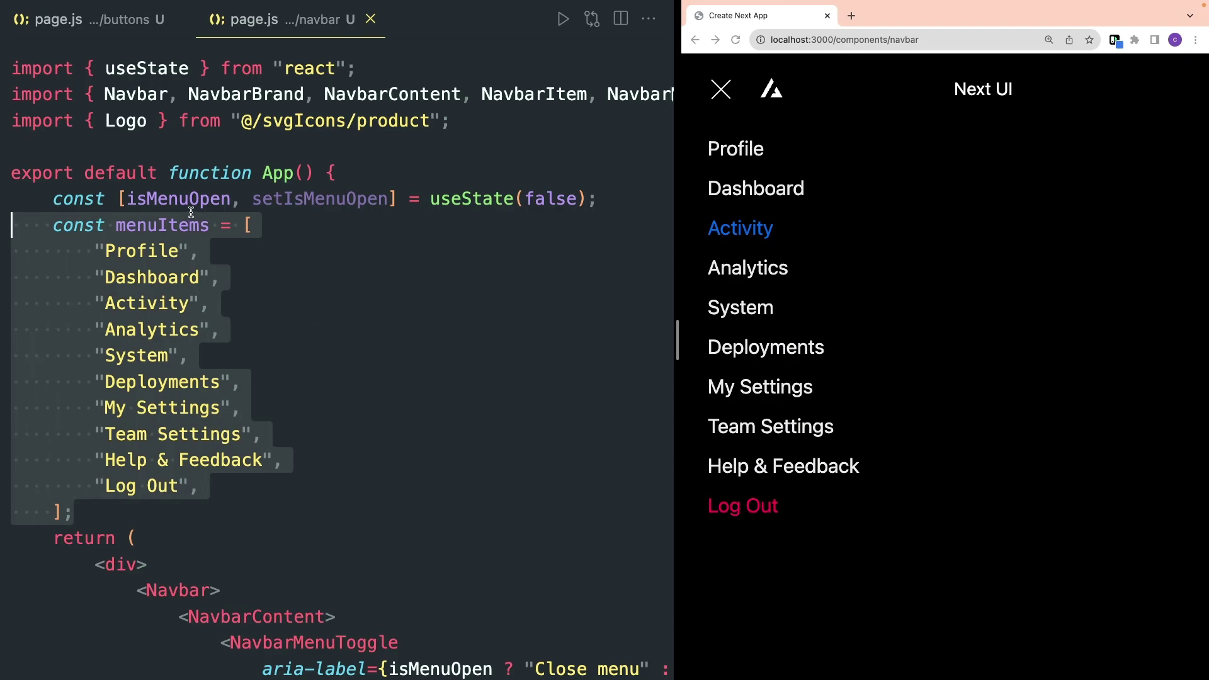
pyautogui.doubleClick(192, 203)
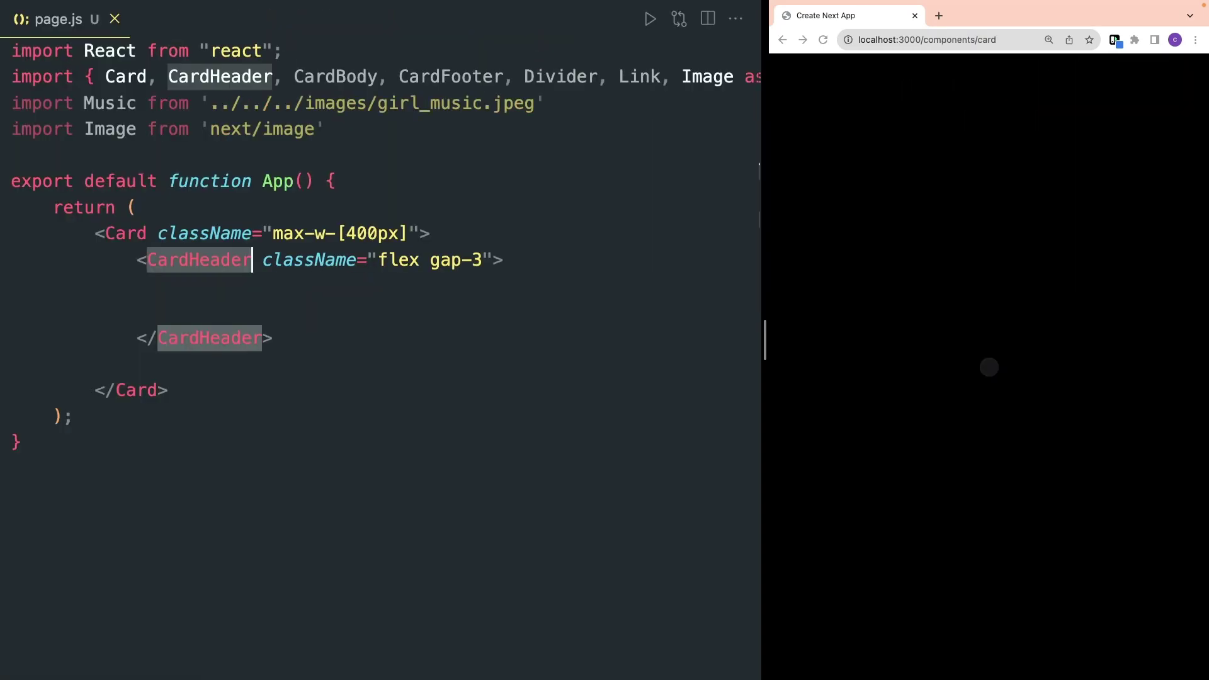
# Paste the image block into the card header and map users to AppCard in users/page.js.
pyautogui.hotkey('ctrl', 'v')
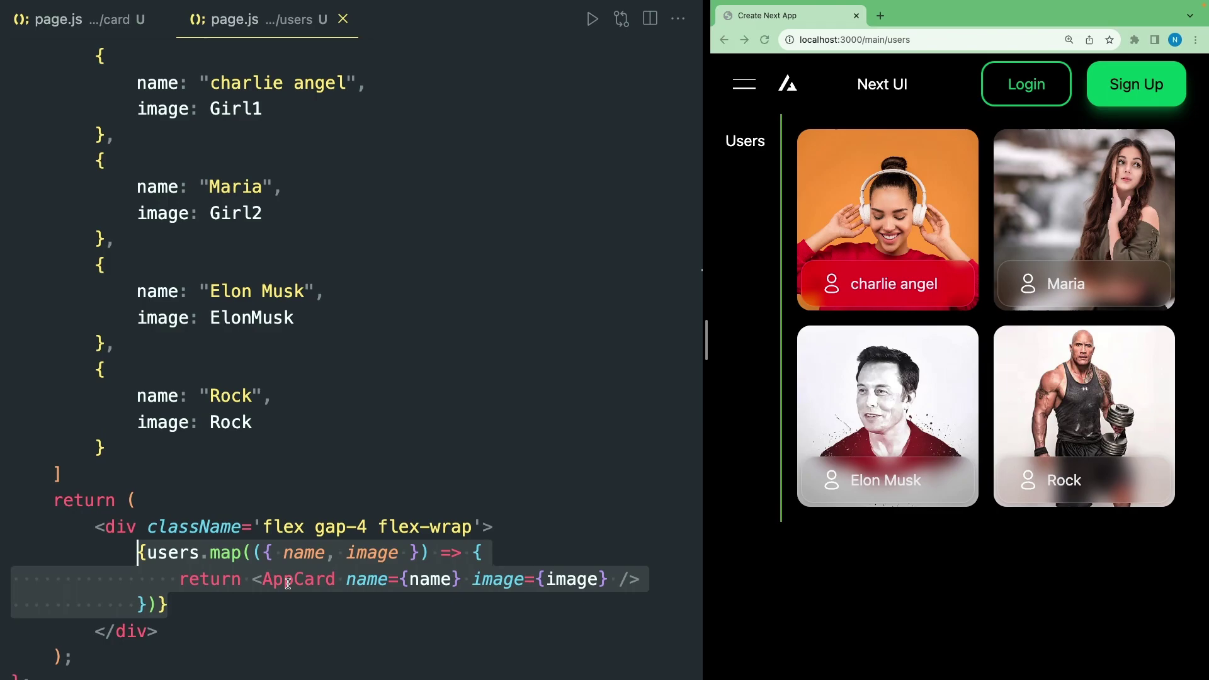
pyautogui.click(289, 579)
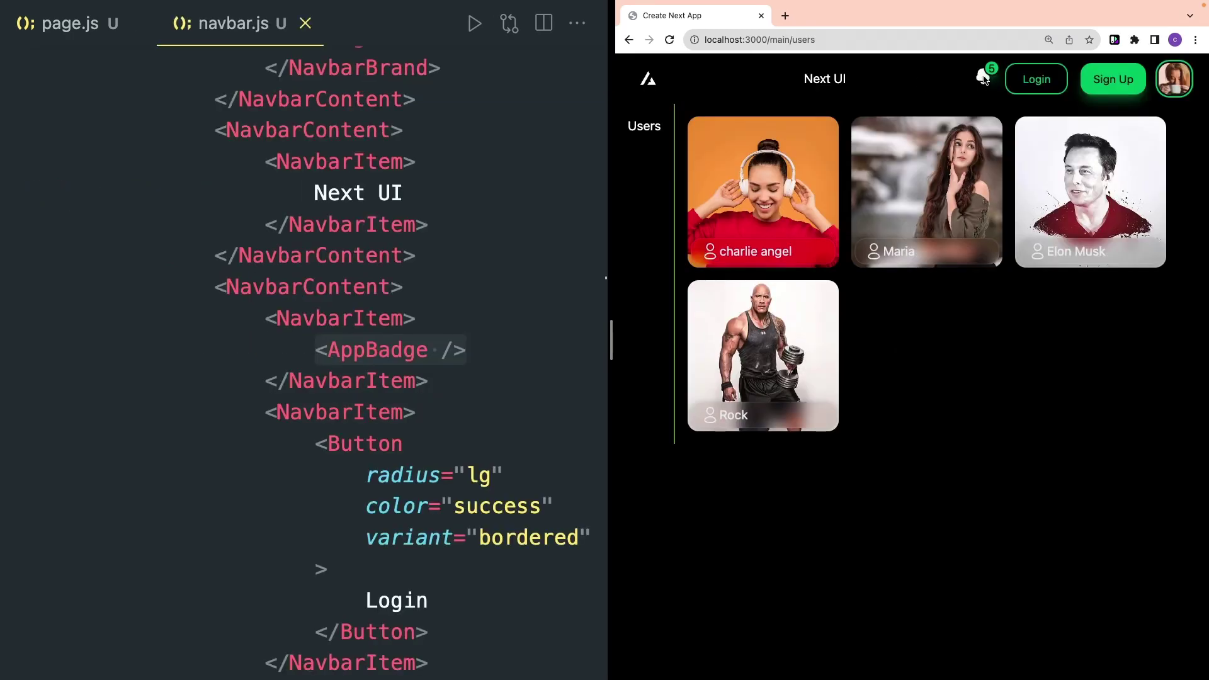
# Focus the sign-up Email field and pick Horse in the animal autocomplete.
pyautogui.click(741, 371)
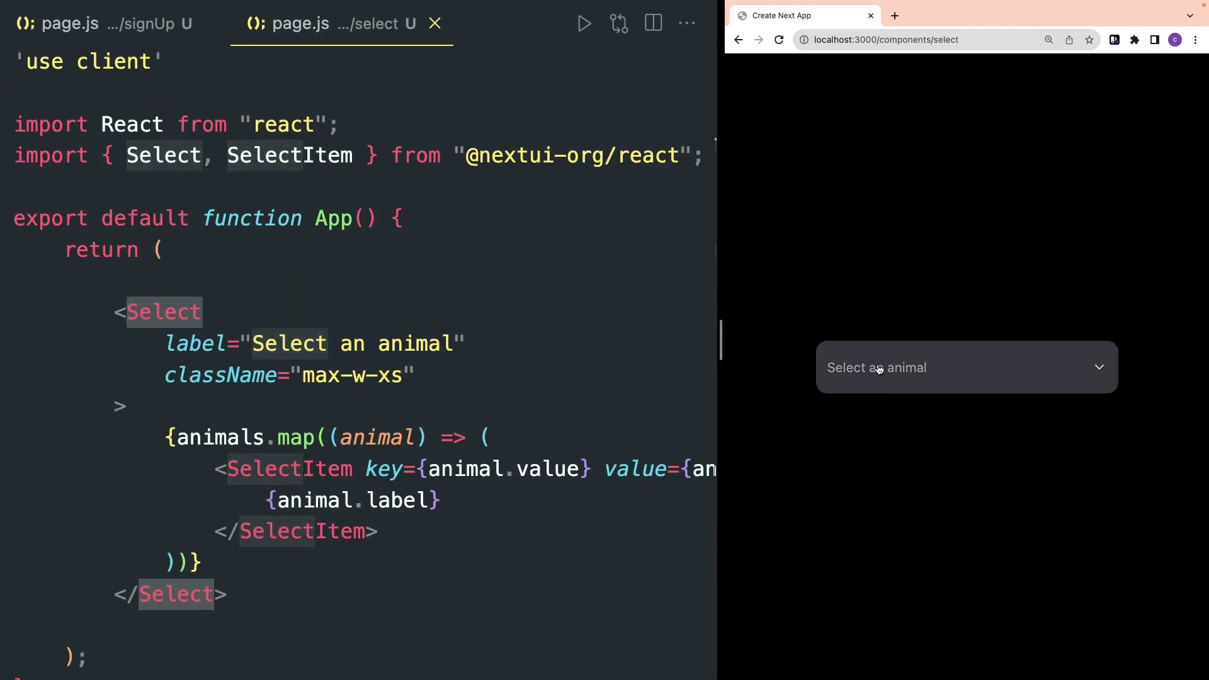
pyautogui.click(878, 369)
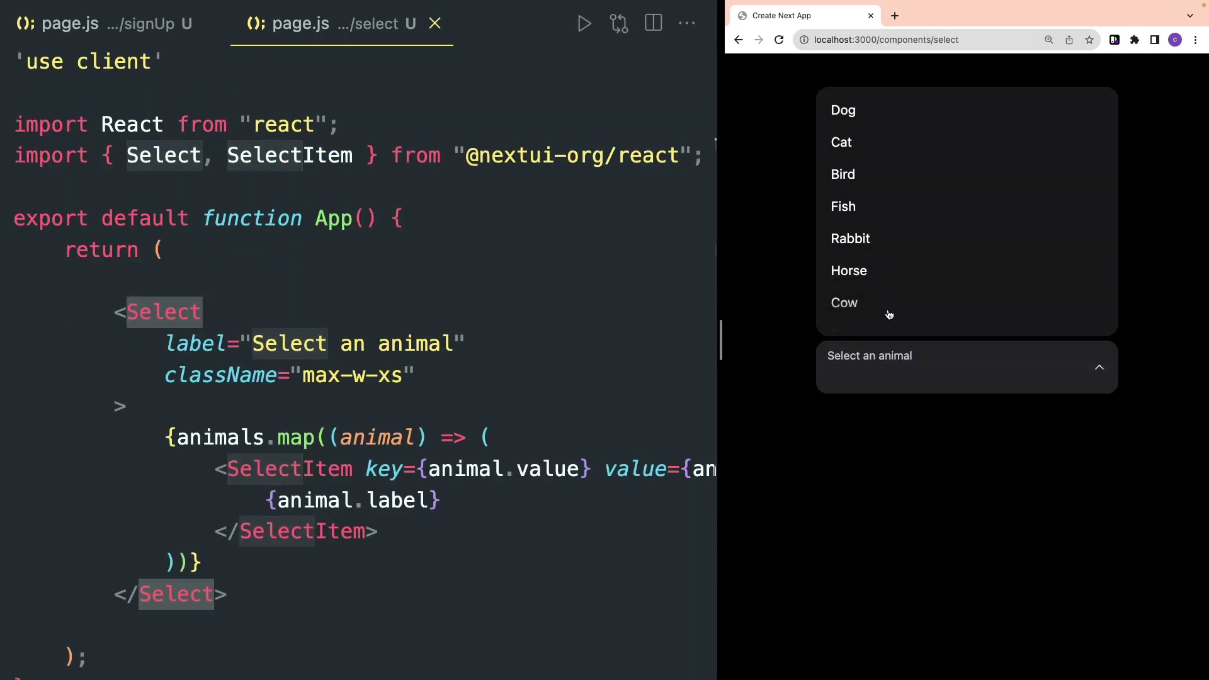
pyautogui.click(888, 270)
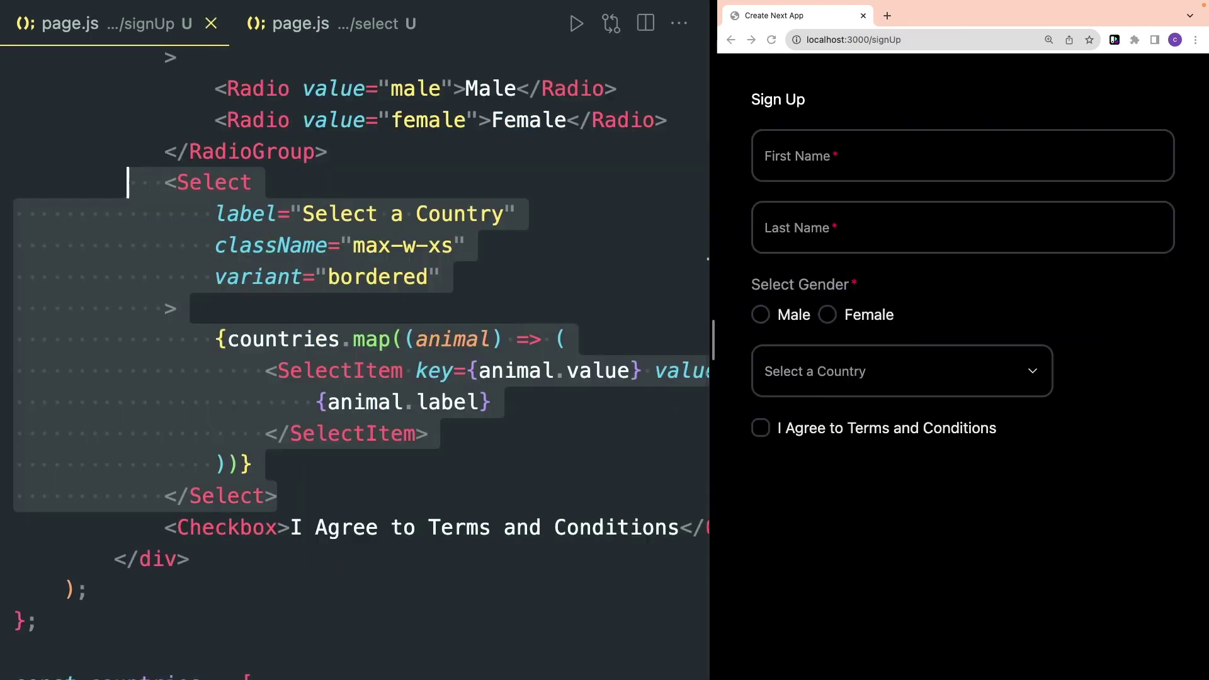
pyautogui.scroll(2, 296, 283)
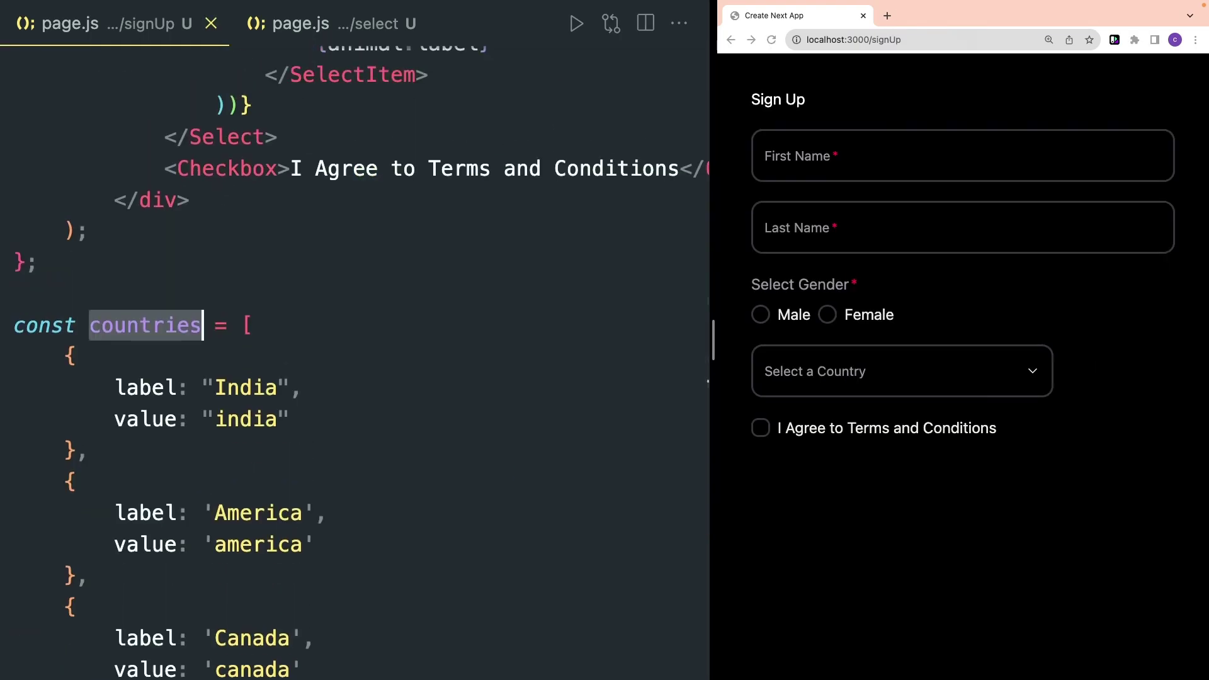
pyautogui.scroll(3, 296, 284)
# Choose America in the country selector and pick Fish from the animal suggestions.
pyautogui.click(901, 371)
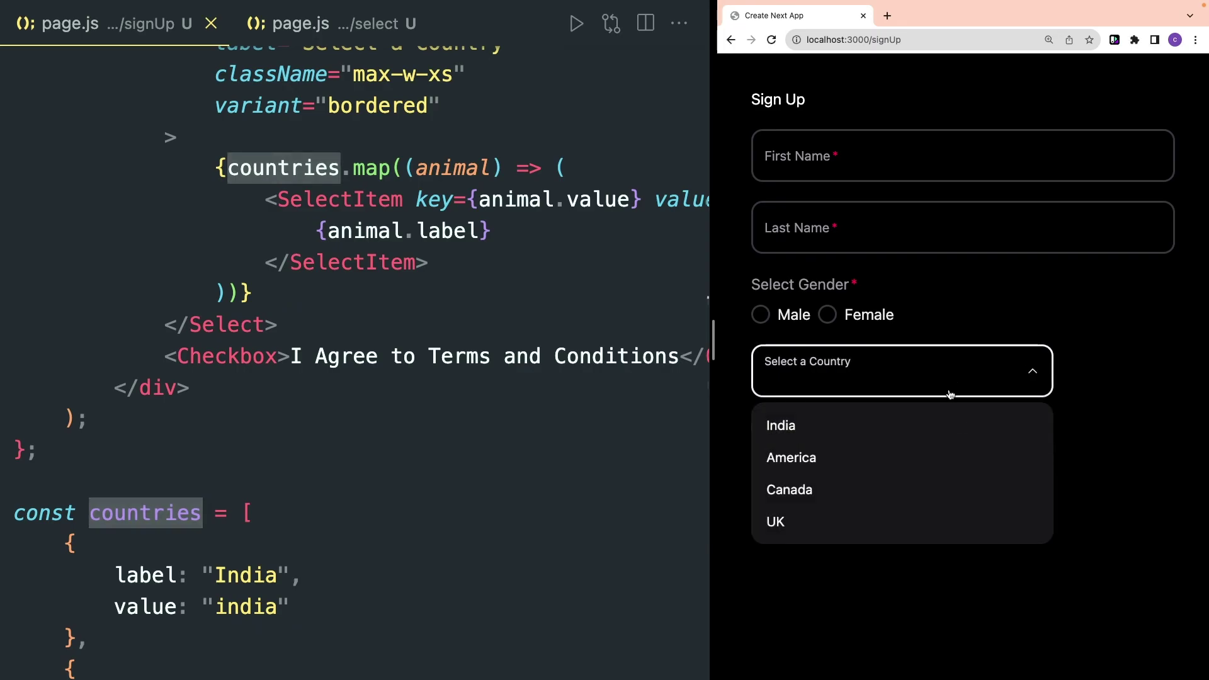
pyautogui.click(861, 458)
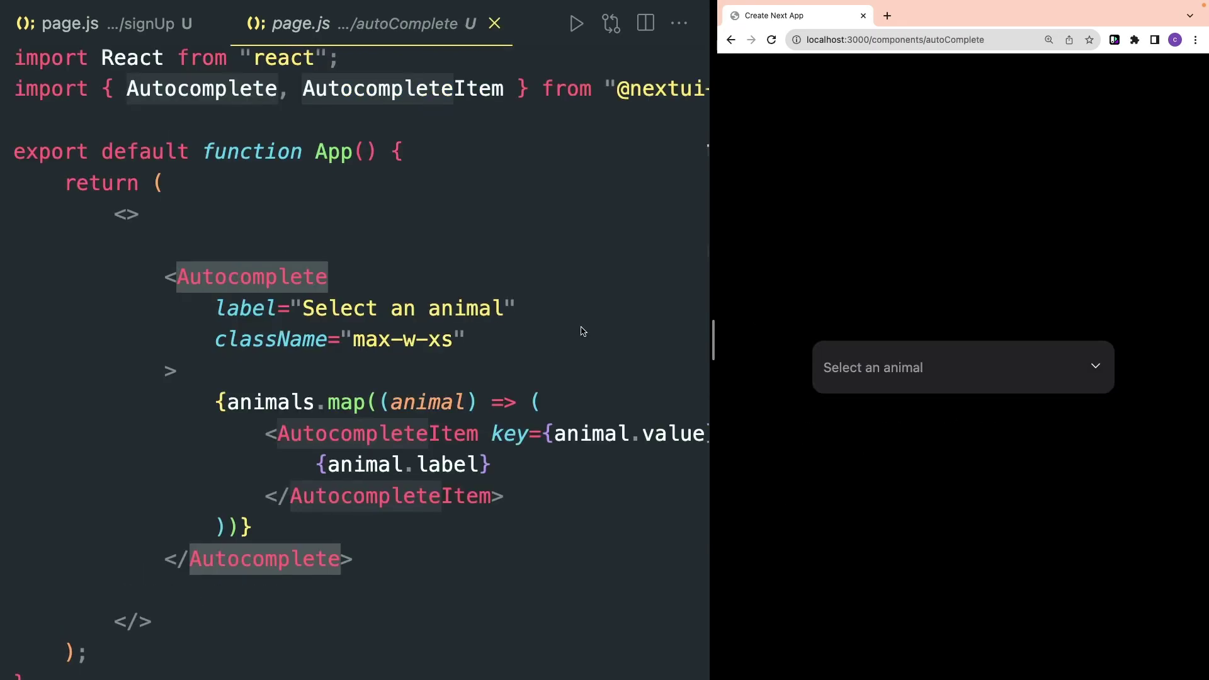
pyautogui.click(892, 367)
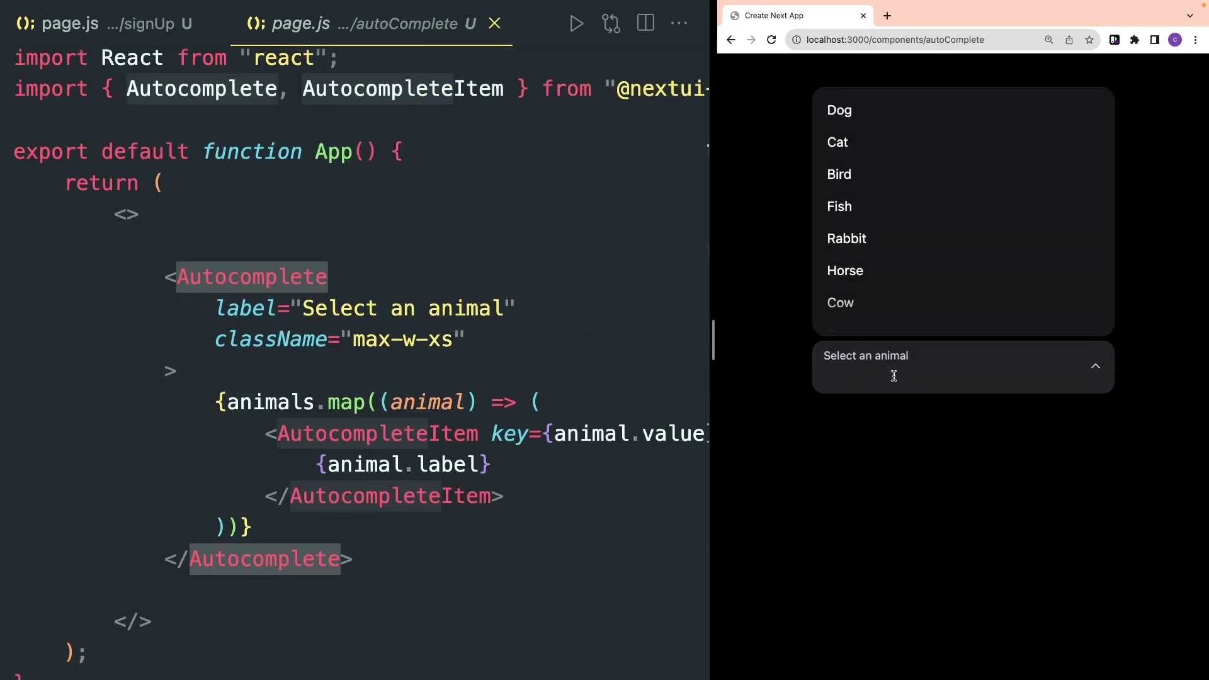
pyautogui.click(870, 205)
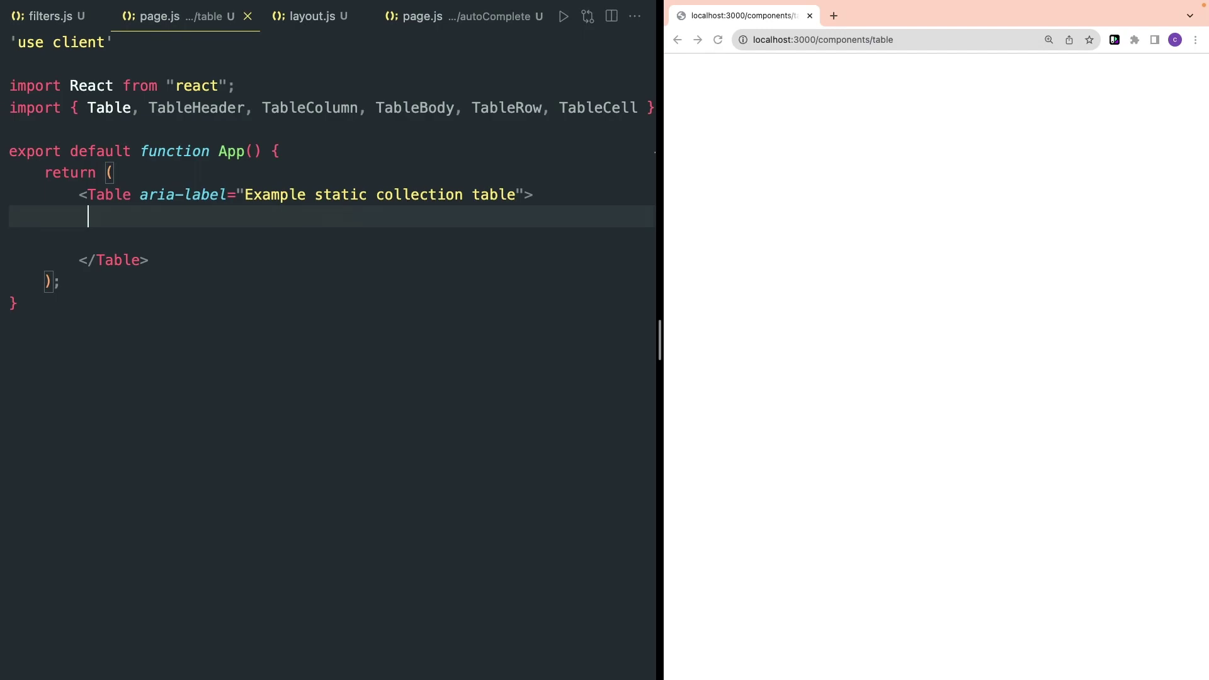
# Add the three-column table header and the renderCell switch cases, including the role cell.
pyautogui.write('<TableHeader>                 <TableColumn>NAME</TableColumn>                 <TableColumn>ROLE</TableColumn>                 <TableColumn>STATUS</TableColumn>             </TableHeader>')
pyautogui.click(224, 215)
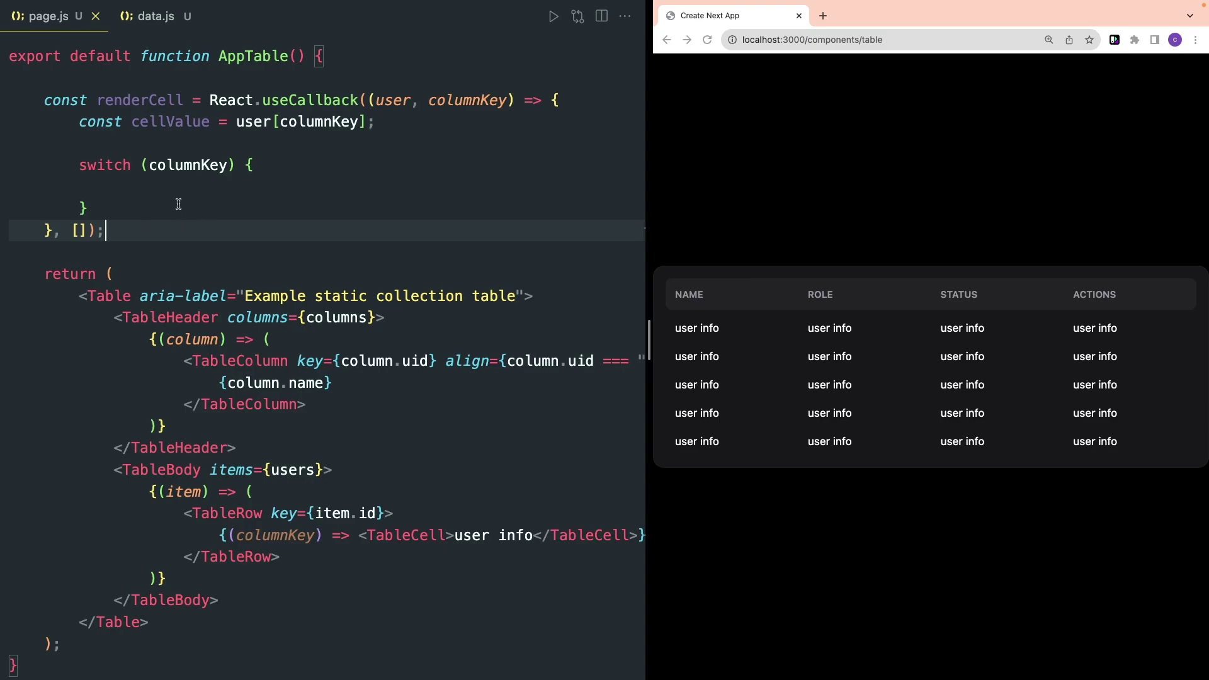
pyautogui.doubleClick(151, 101)
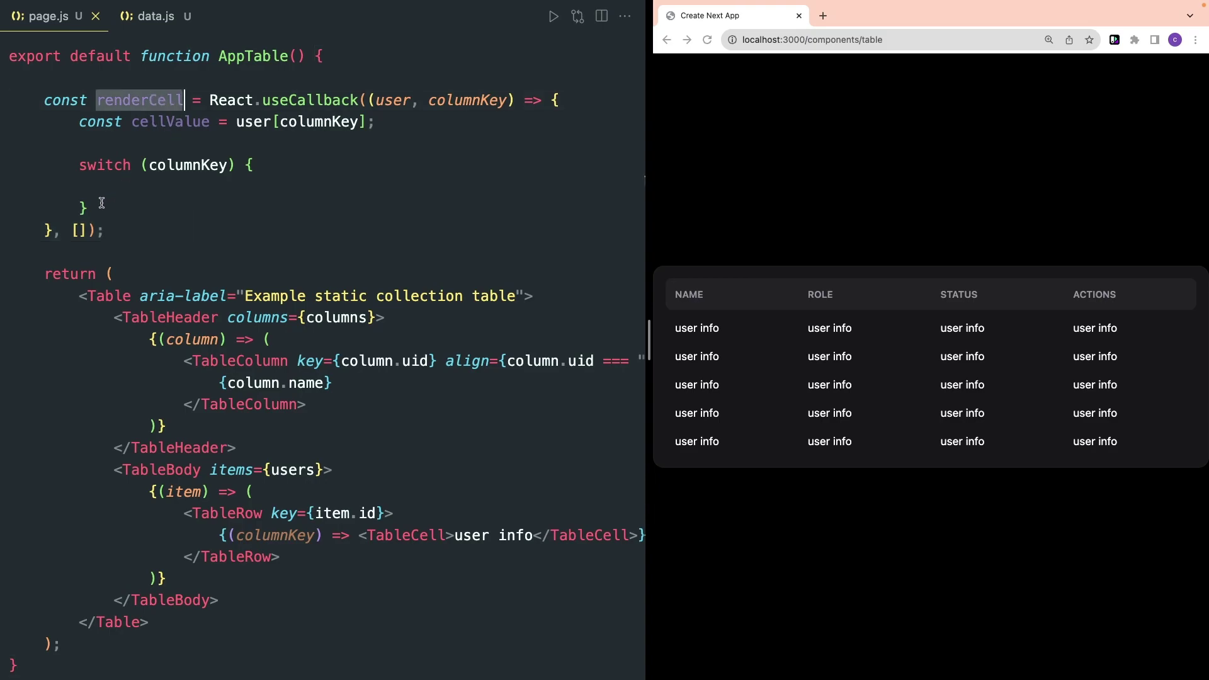
pyautogui.moveTo(98, 206); pyautogui.dragTo(72, 163)
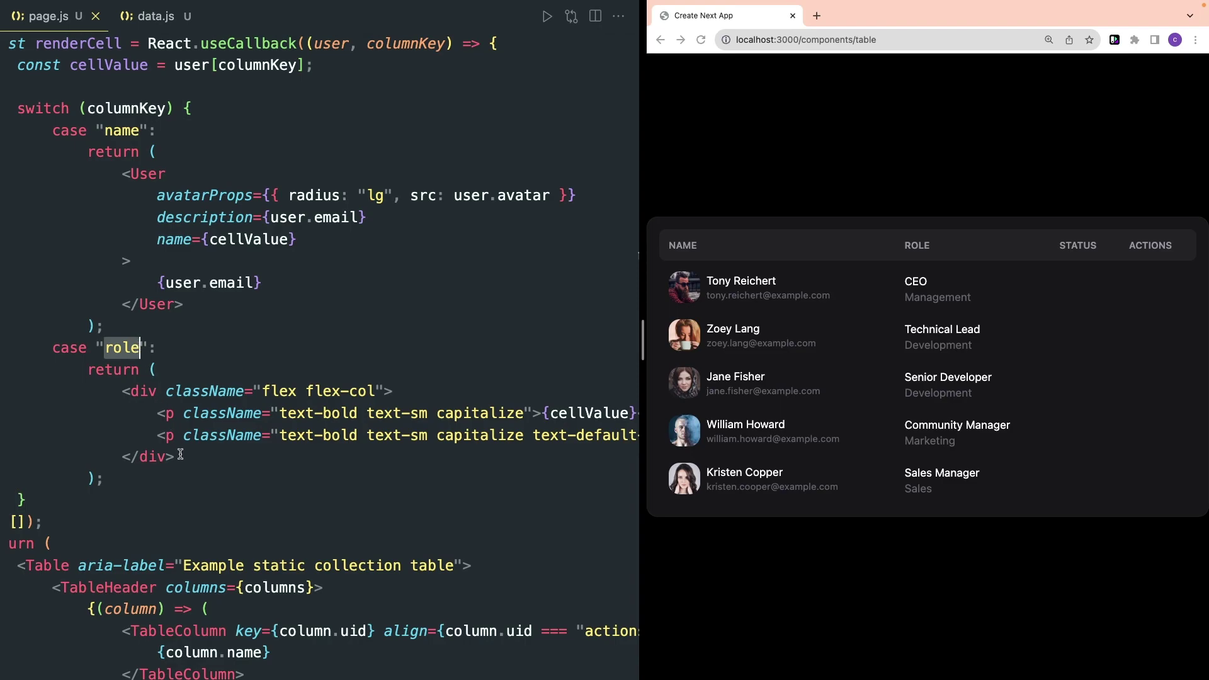
pyautogui.moveTo(176, 457); pyautogui.dragTo(112, 393)
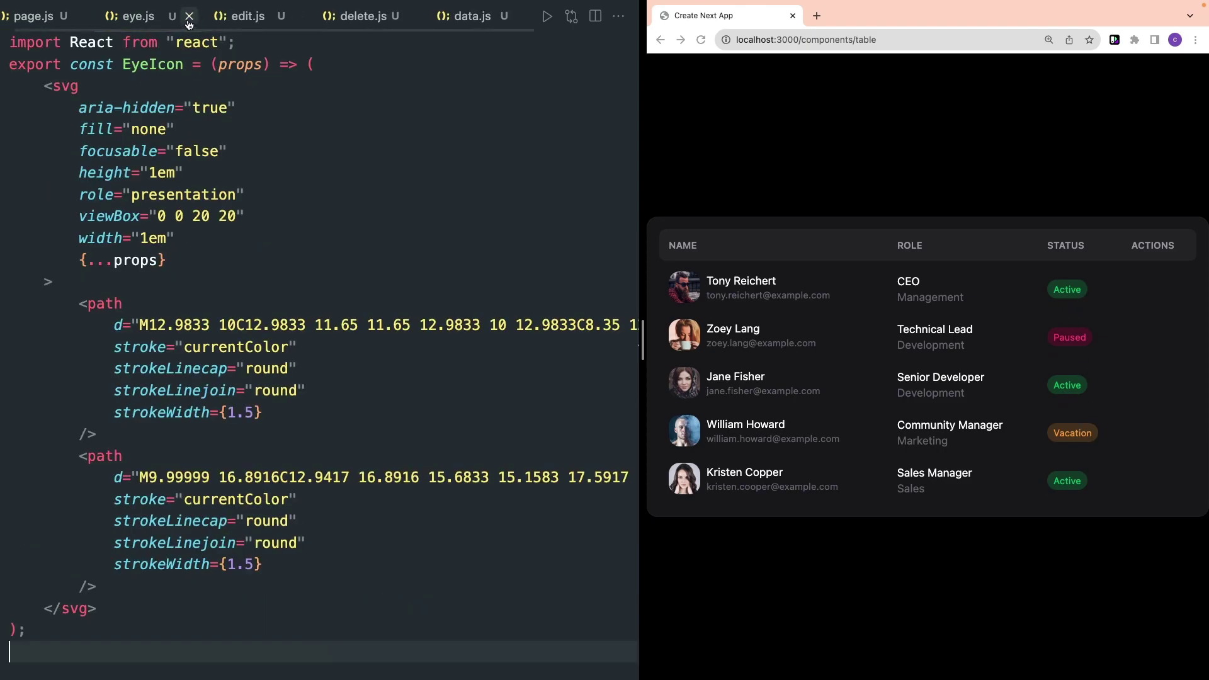
# Bring in the Eye, Edit and Delete icon components for the actions column.
pyautogui.click(247, 16)
pyautogui.click(355, 17)
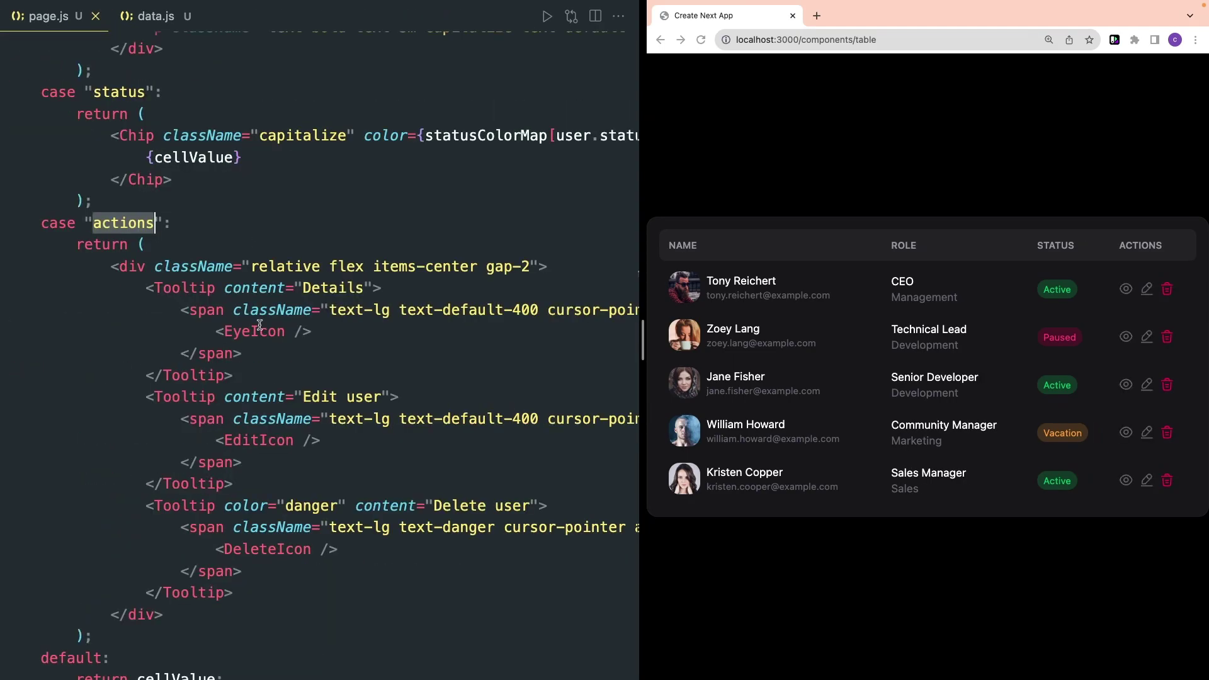
pyautogui.doubleClick(255, 331)
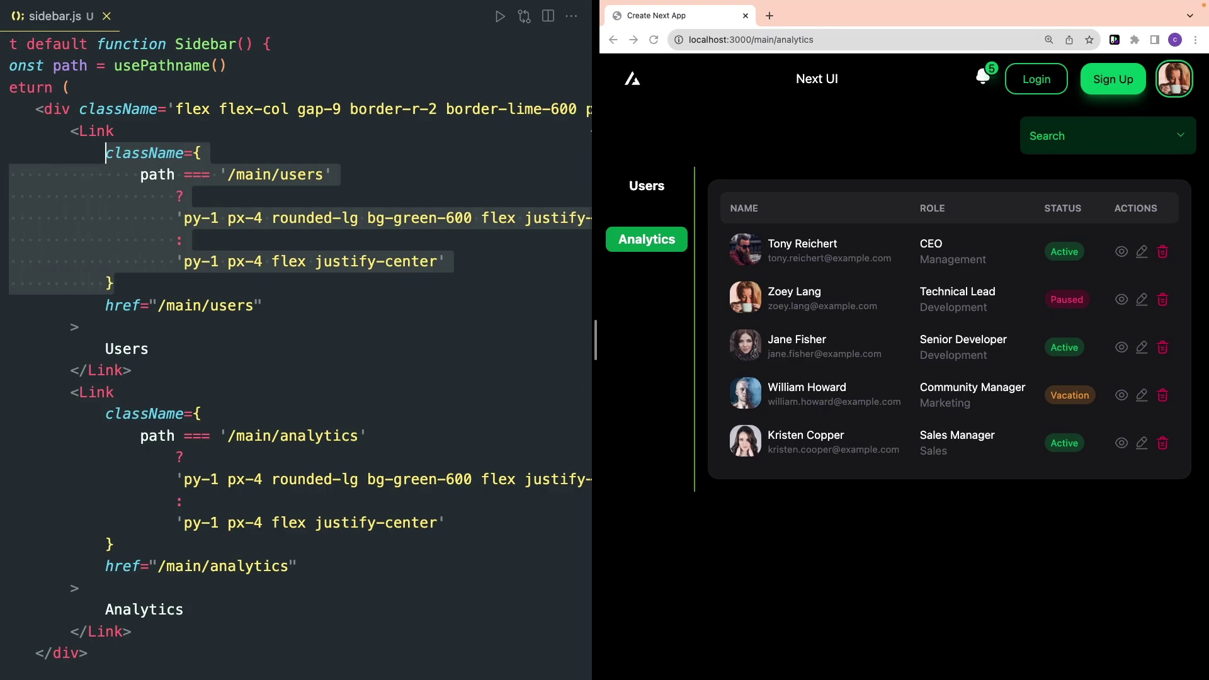
# Check that the sidebar highlights the active link when switching between Analytics and Users.
pyautogui.click(646, 185)
pyautogui.click(645, 239)
pyautogui.click(646, 185)
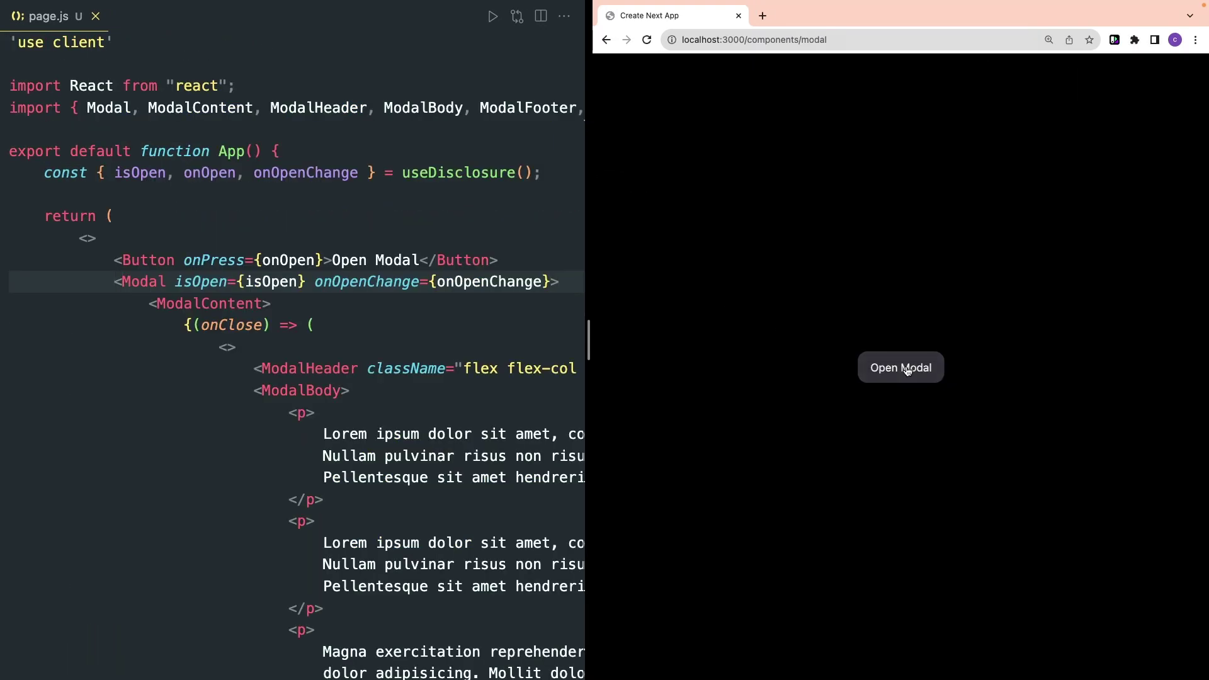
# Open the Settings modal and raise the volume slider to 0.2, then to about 61.
pyautogui.click(909, 363)
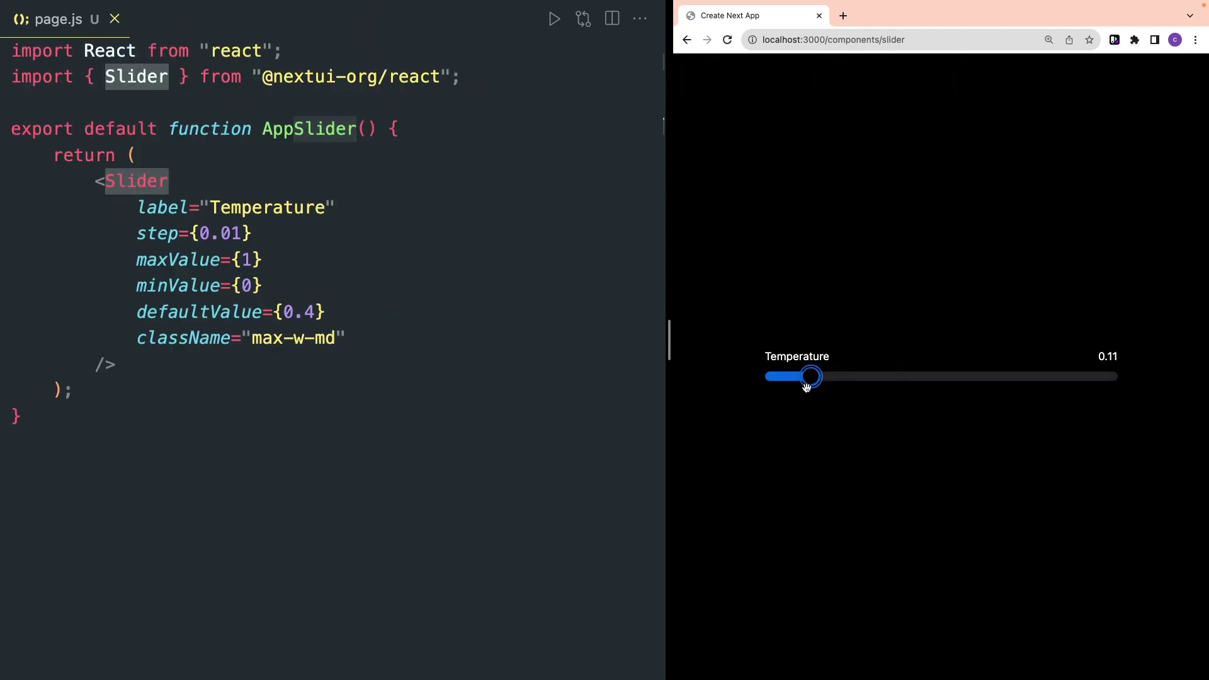
pyautogui.moveTo(810, 378); pyautogui.dragTo(859, 381)
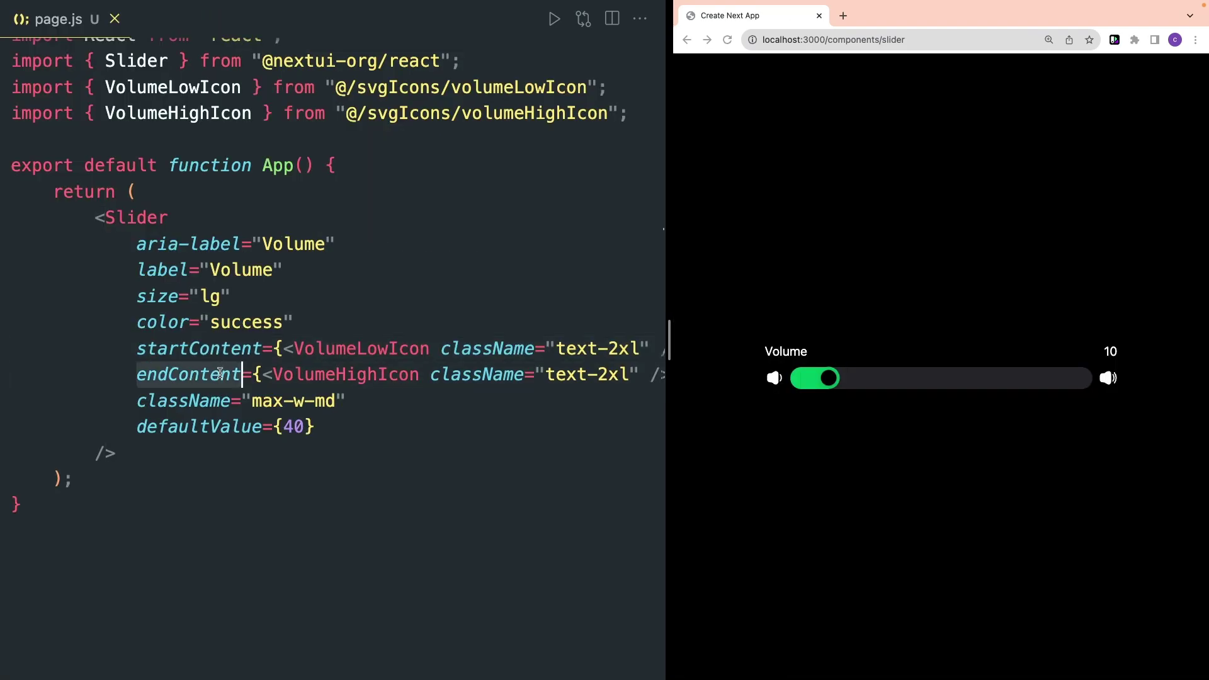
pyautogui.moveTo(827, 379); pyautogui.dragTo(987, 383)
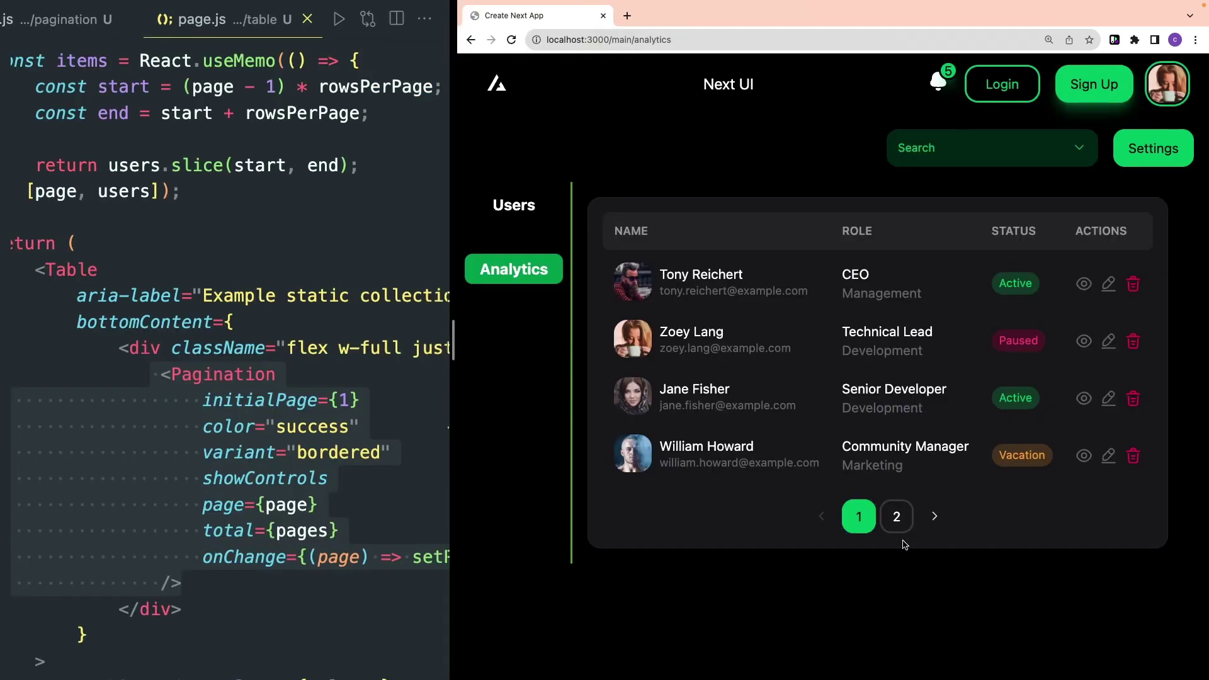
# Try page 2 of the bordered pagination, the Music tab, and the moon/sun switch.
pyautogui.click(900, 527)
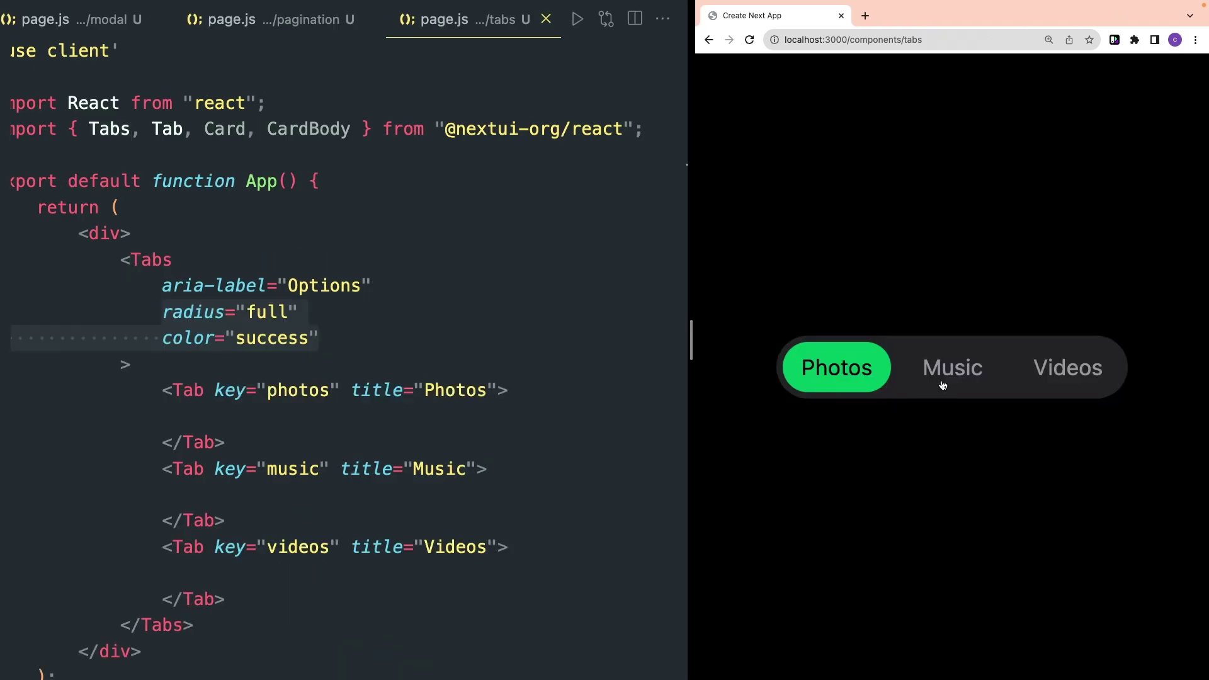
pyautogui.click(949, 368)
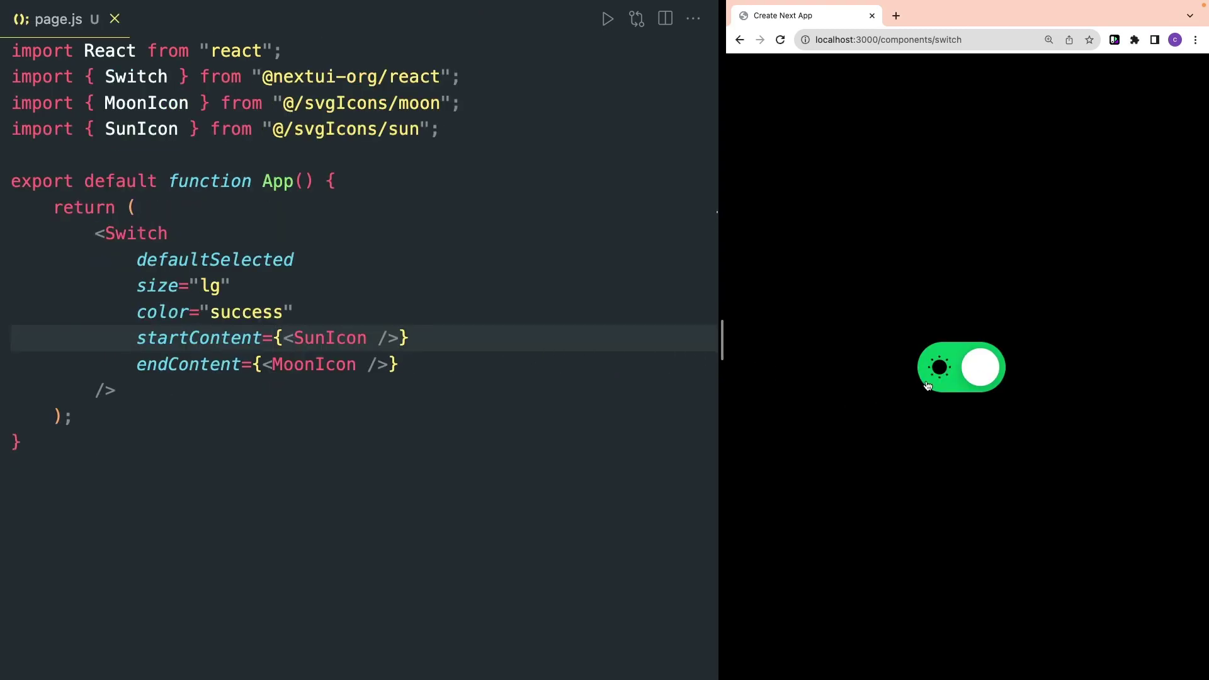
pyautogui.click(935, 378)
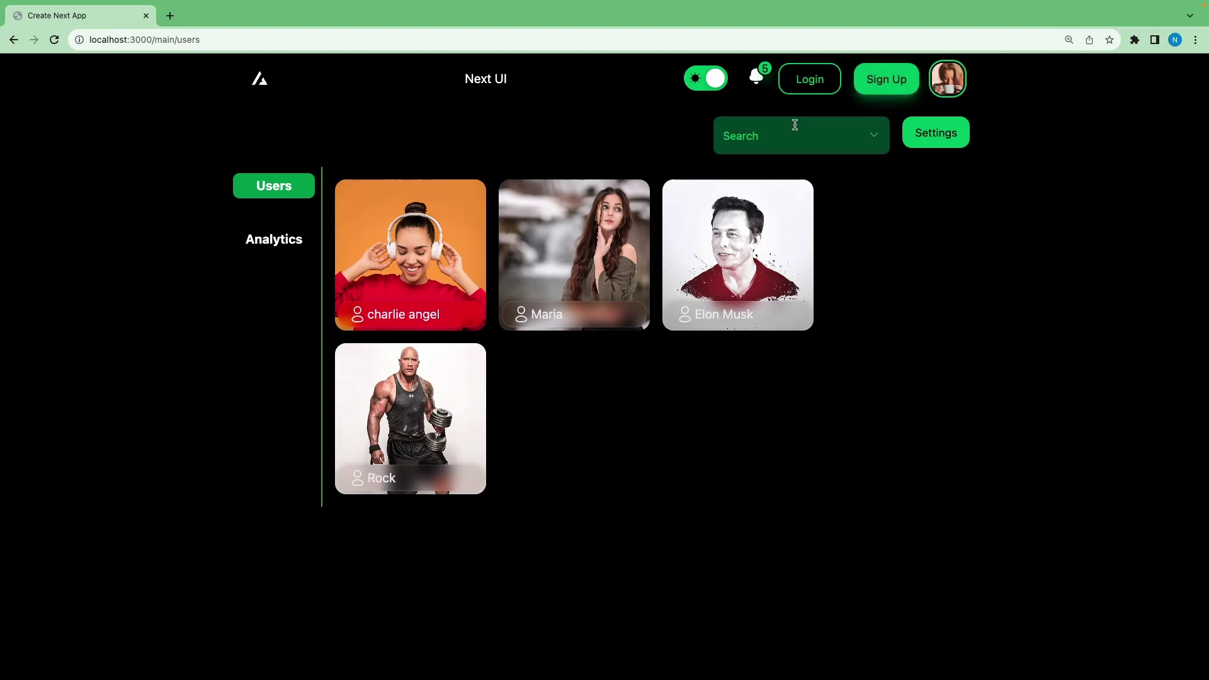
# Pick Cat in Search, set the Settings volume to 60, and view Analytics page 2.
pyautogui.click(793, 132)
pyautogui.click(765, 204)
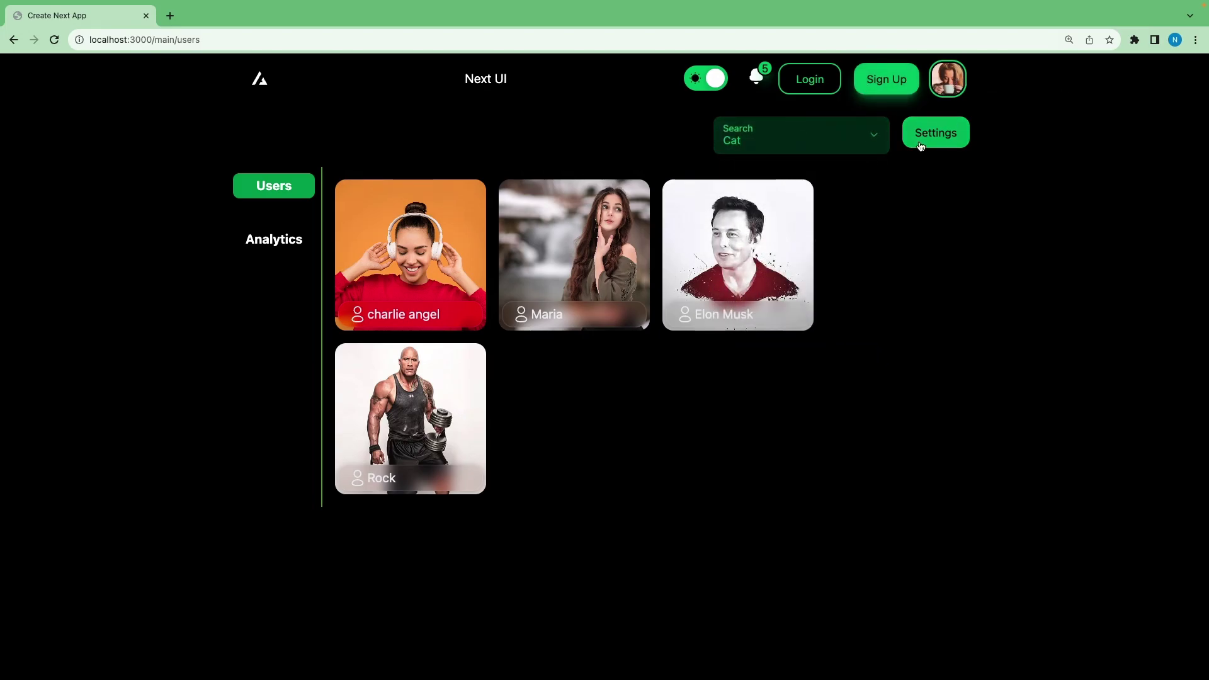
pyautogui.click(936, 132)
pyautogui.moveTo(571, 391)
pyautogui.mouseDown()
pyautogui.moveTo(487, 395)
pyautogui.moveTo(632, 394)
pyautogui.mouseUp()
pyautogui.click(662, 444)
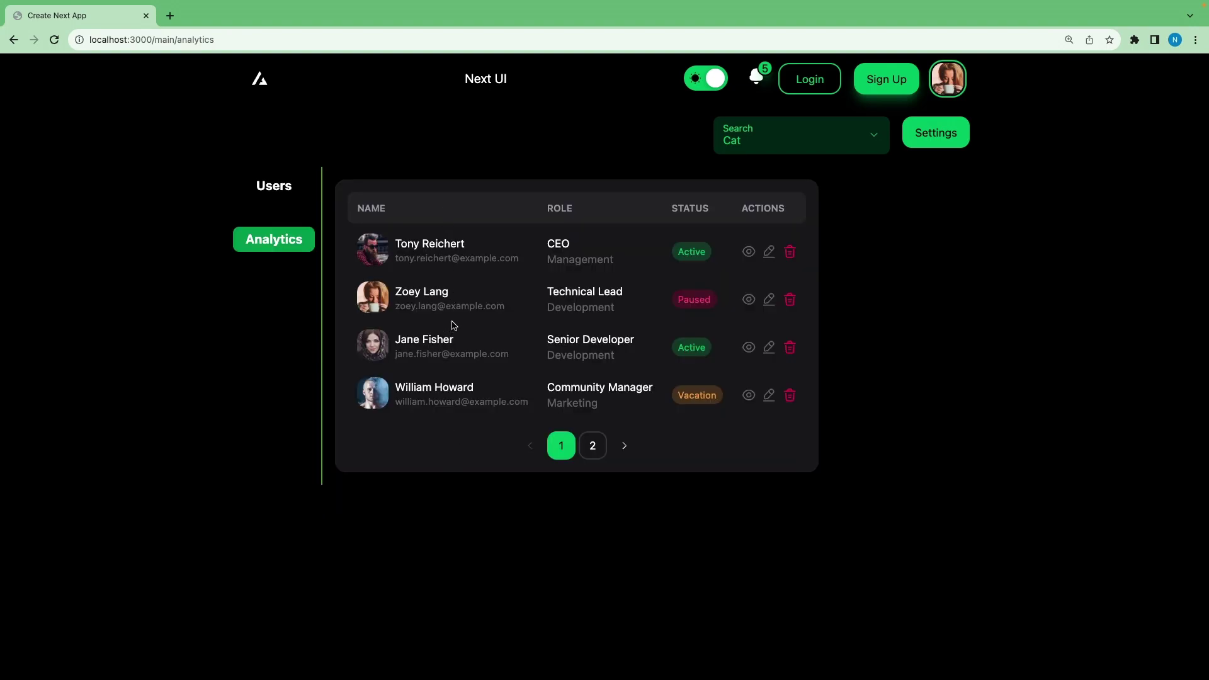
pyautogui.click(593, 445)
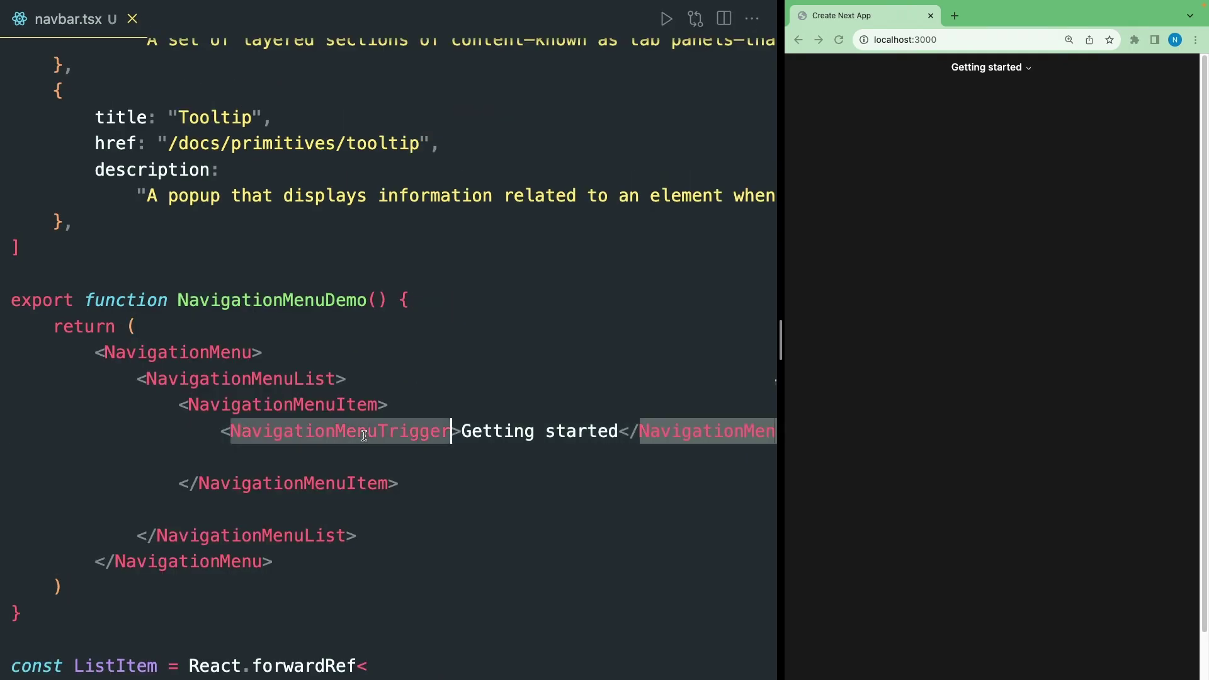
# Edit the navbar.tsx NavigationMenu items, change the --primary value 100, and remove bg-slate-950.
pyautogui.click(378, 405)
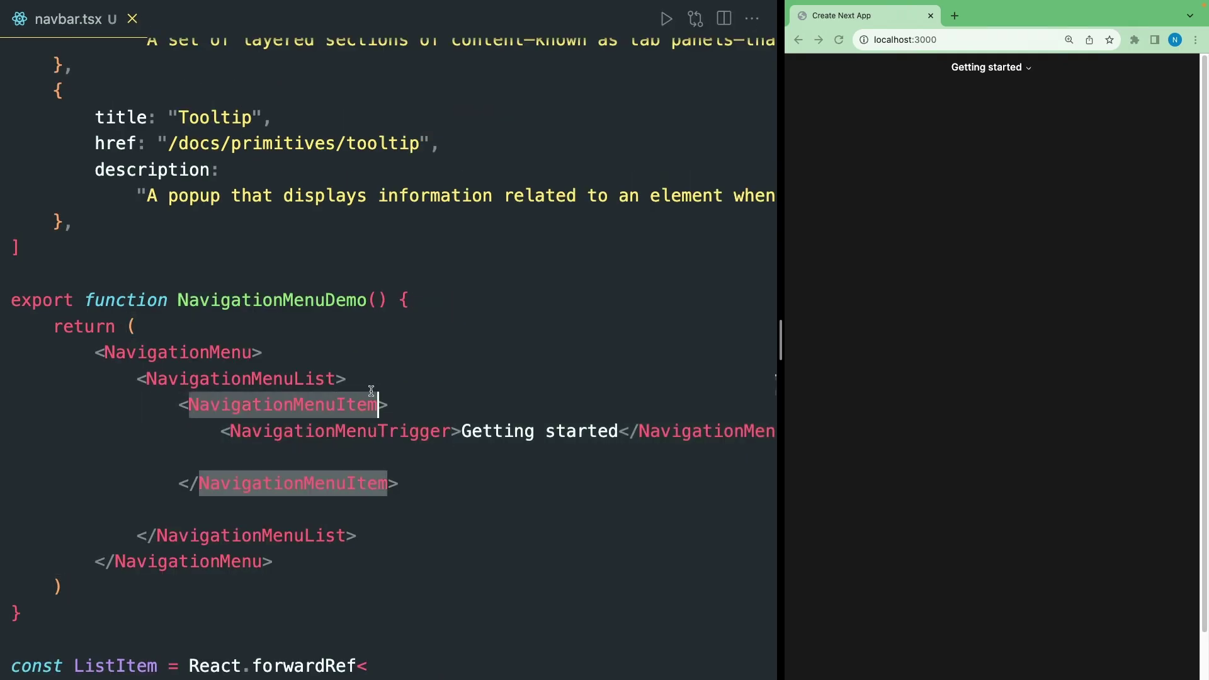
pyautogui.click(336, 379)
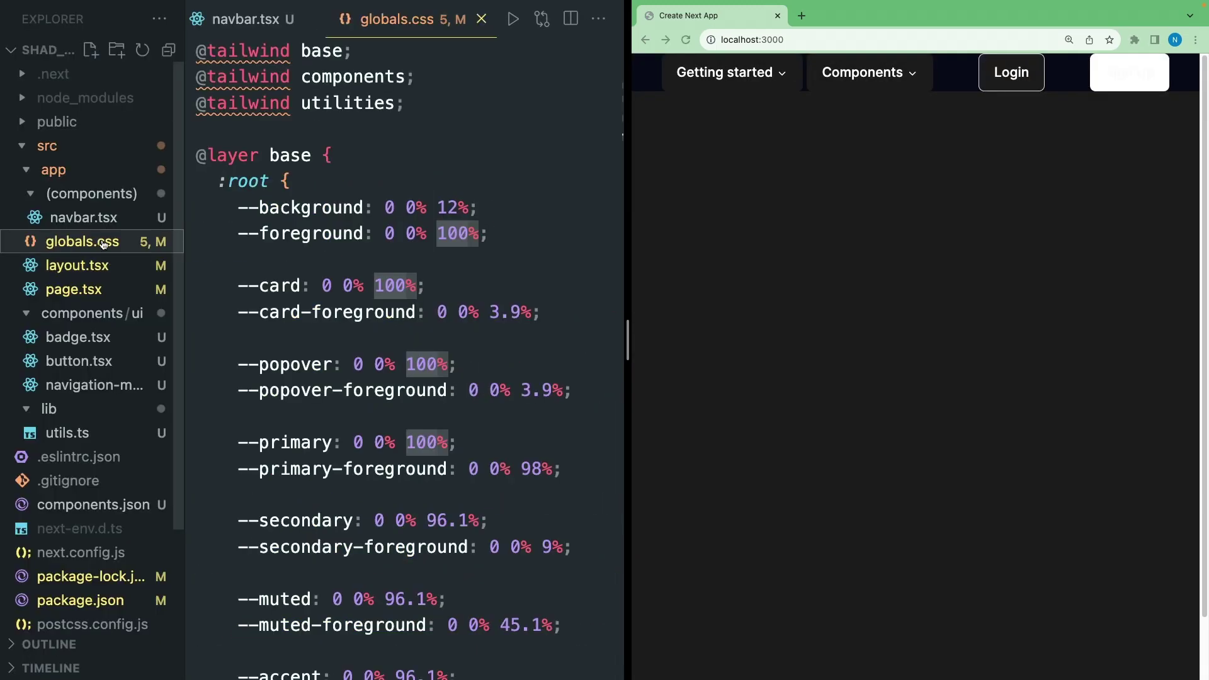
pyautogui.doubleClick(418, 442)
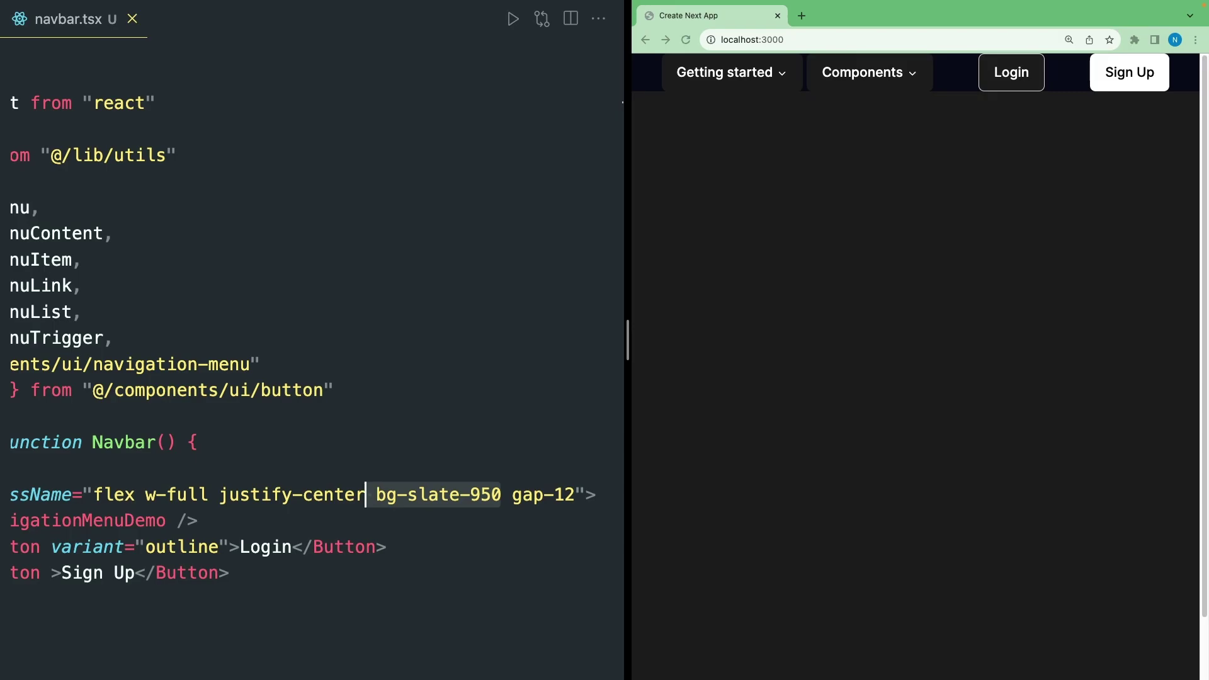
pyautogui.press('BackSpace')
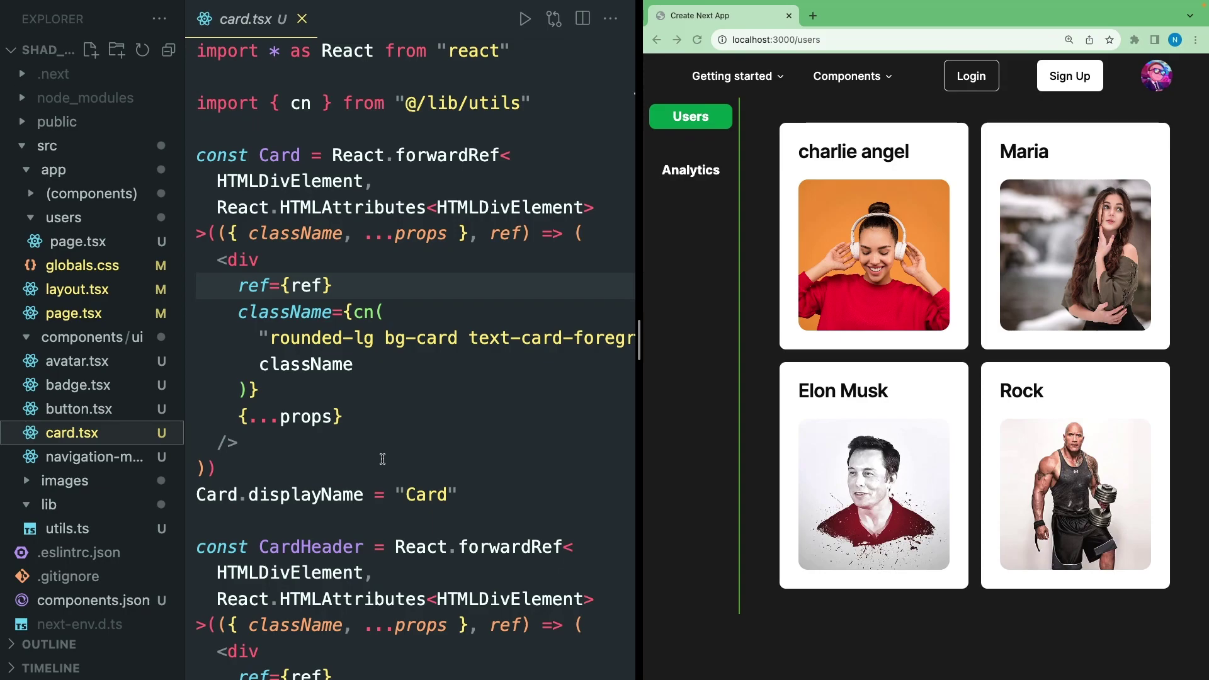
# Give the four user cards a dark bg-slate-950 background and green row hover styling.
pyautogui.click(374, 452)
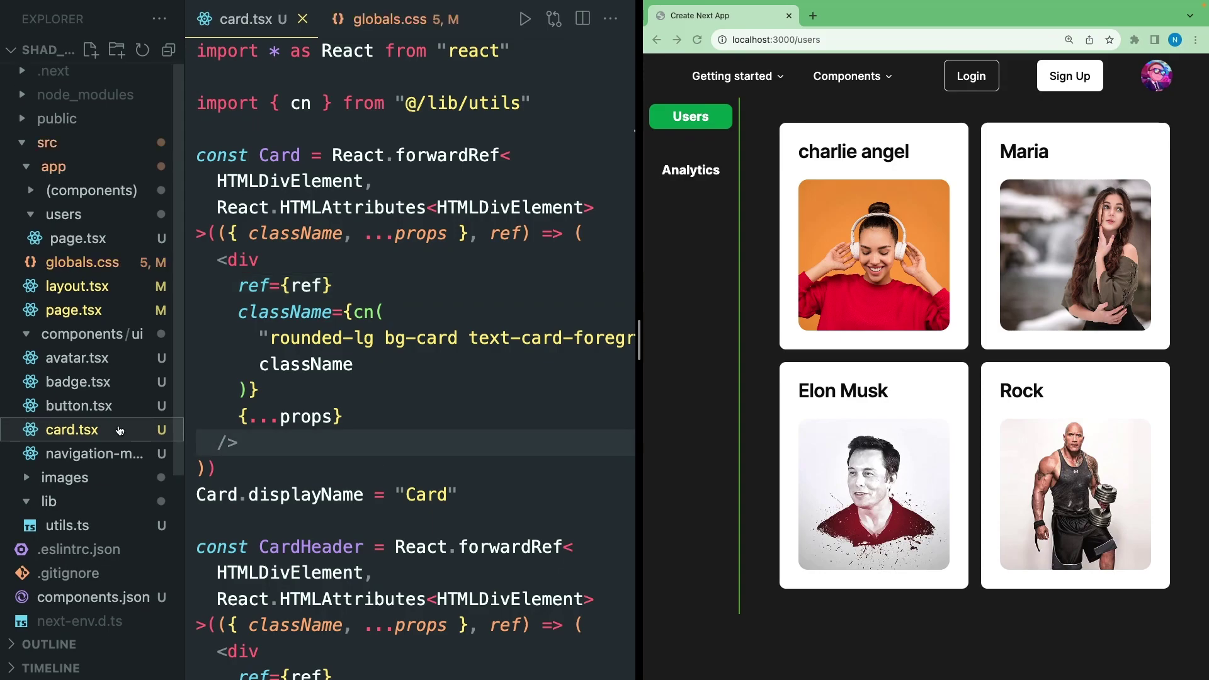
pyautogui.click(91, 336)
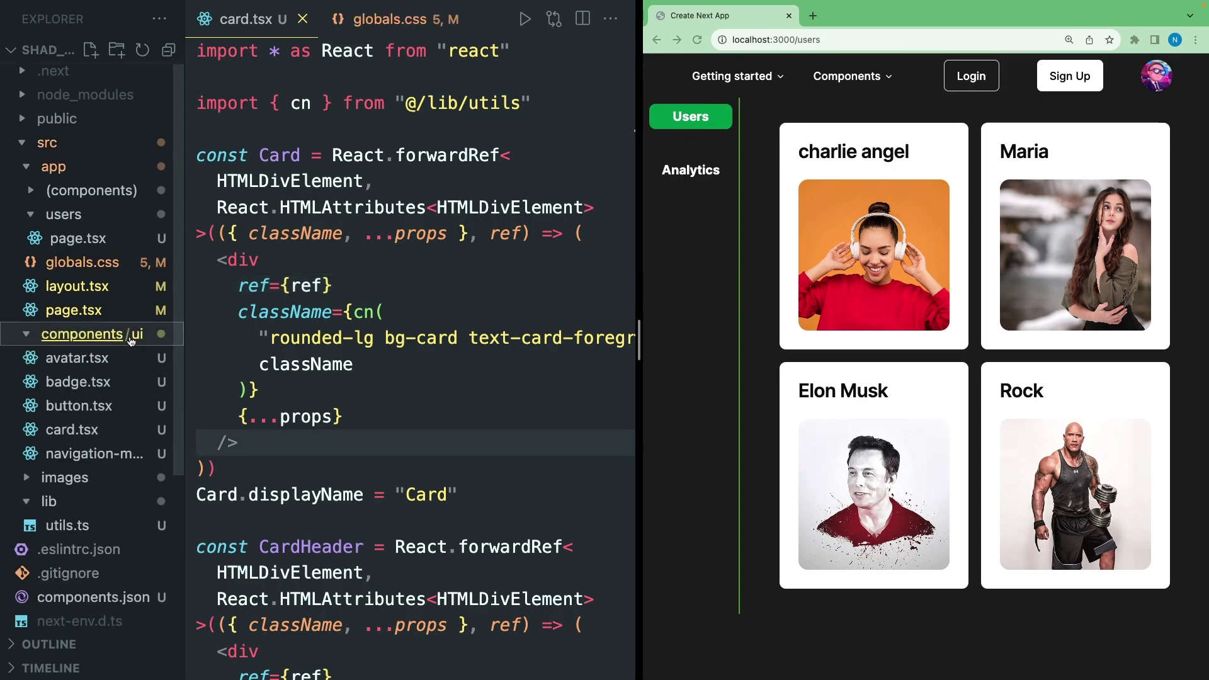
pyautogui.hotkey('ctrl', 'shift', 'z')
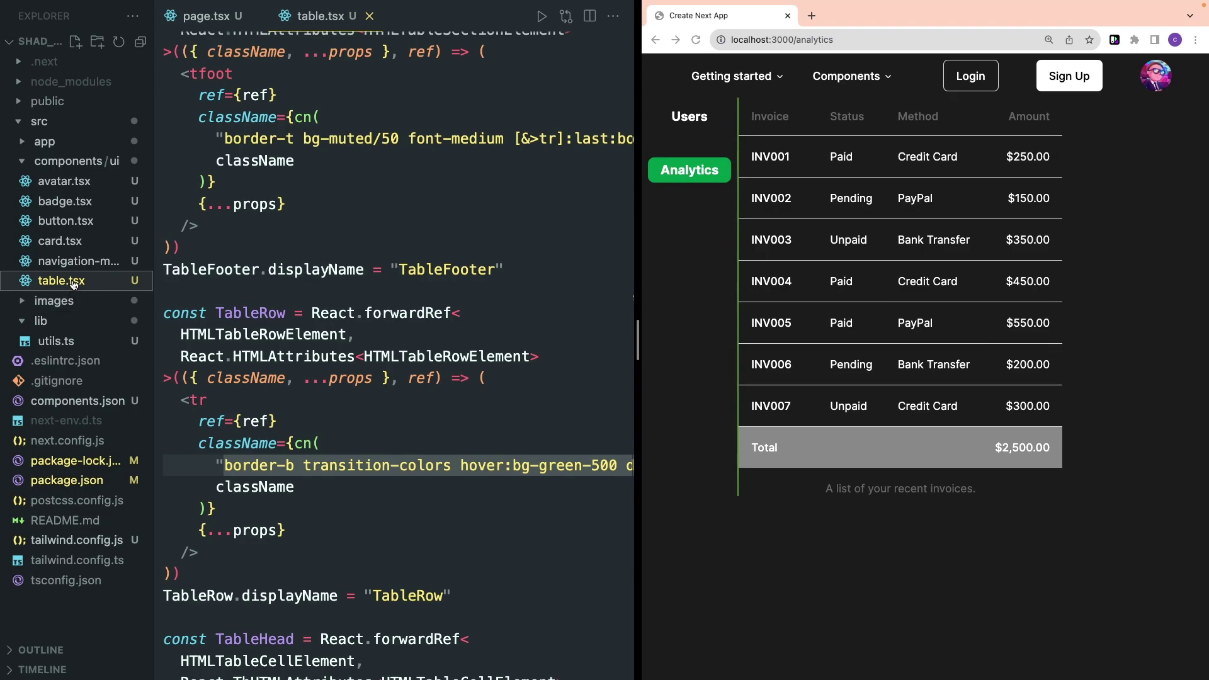
pyautogui.click(463, 464)
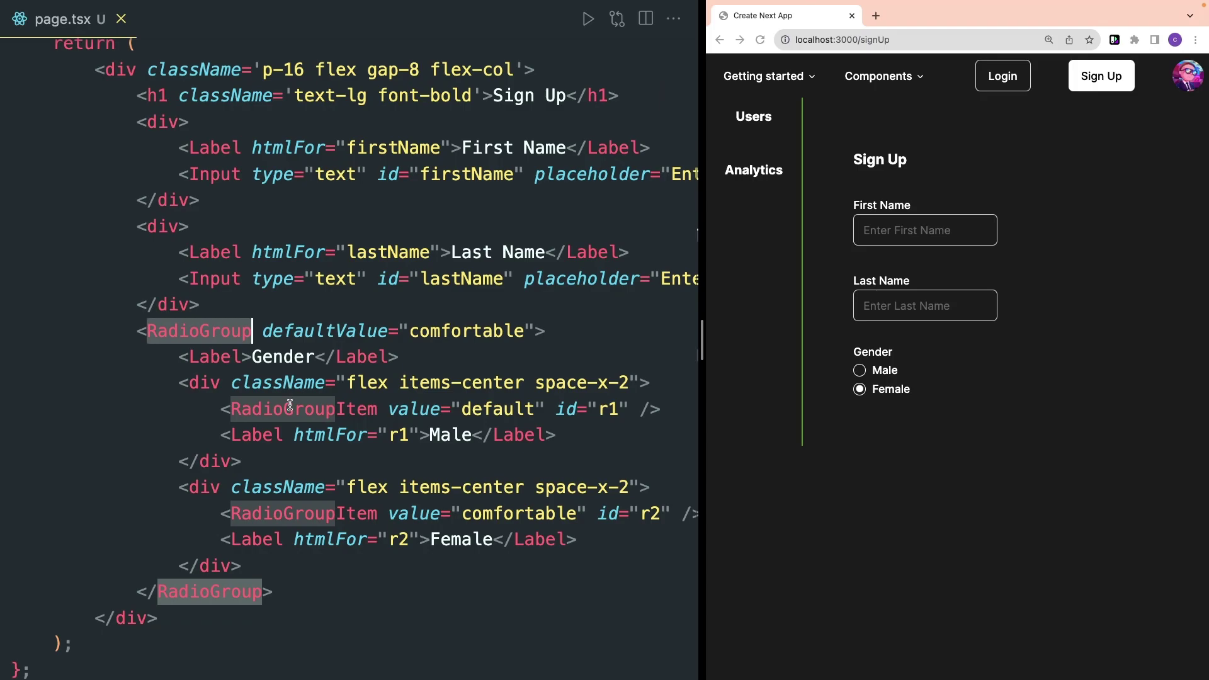
# Add RadioGroupItem gender options and map the Countries items into SelectContent.
pyautogui.doubleClick(290, 408)
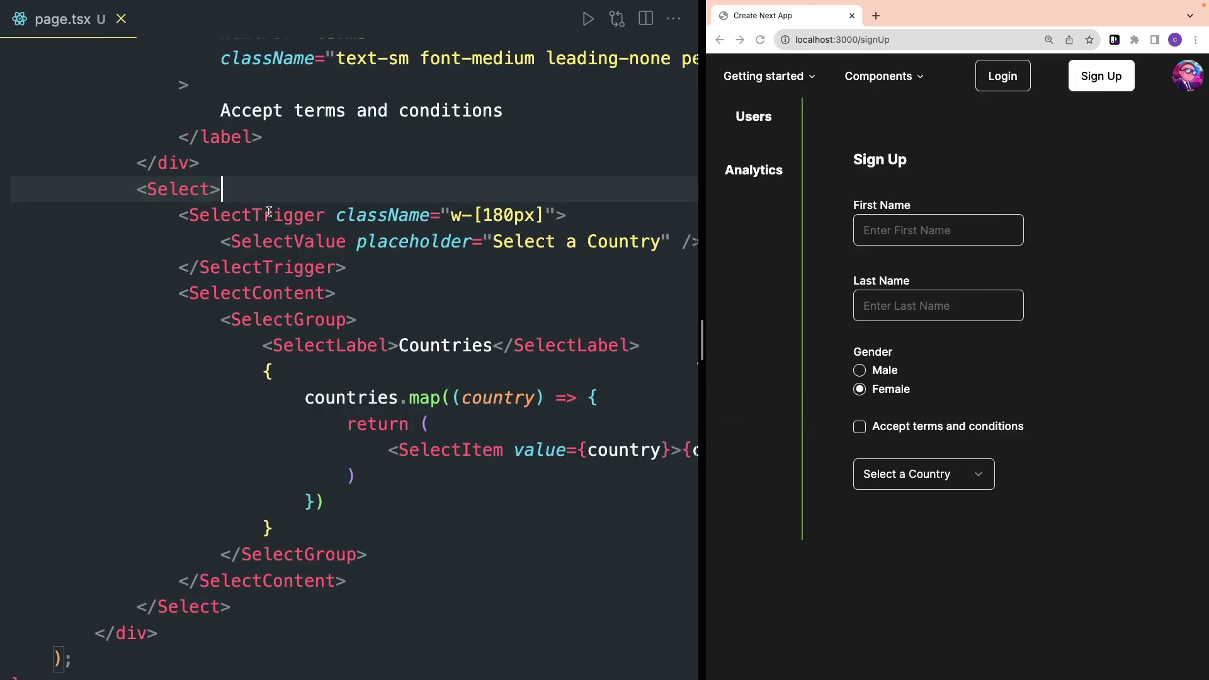
pyautogui.click(326, 293)
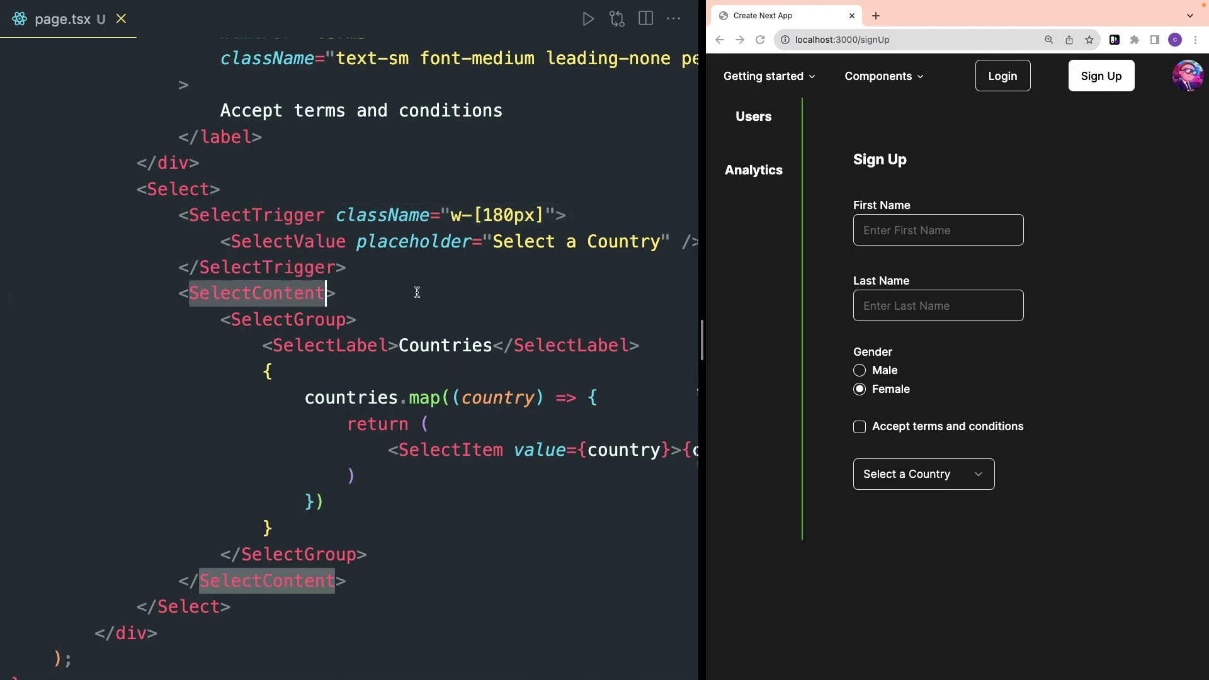
pyautogui.moveTo(275, 352); pyautogui.dragTo(260, 170)
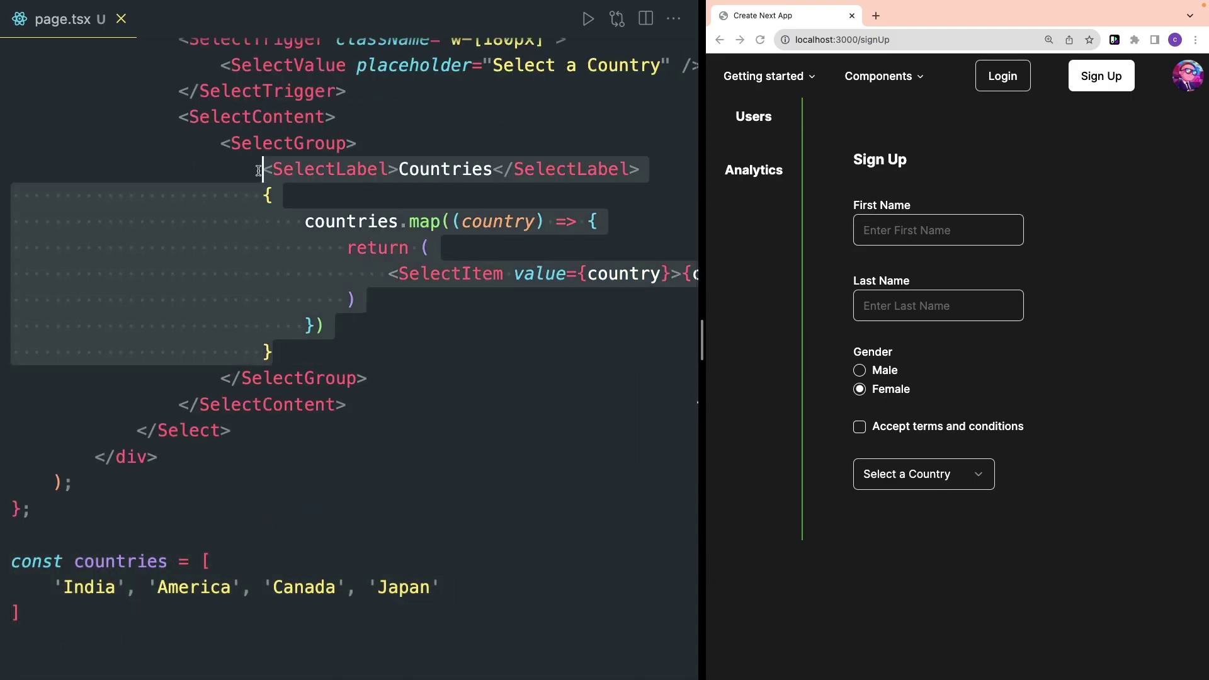
# Choose America in the form's country picker, then start the Edit Profile Dialog.
pyautogui.click(923, 473)
pyautogui.click(907, 561)
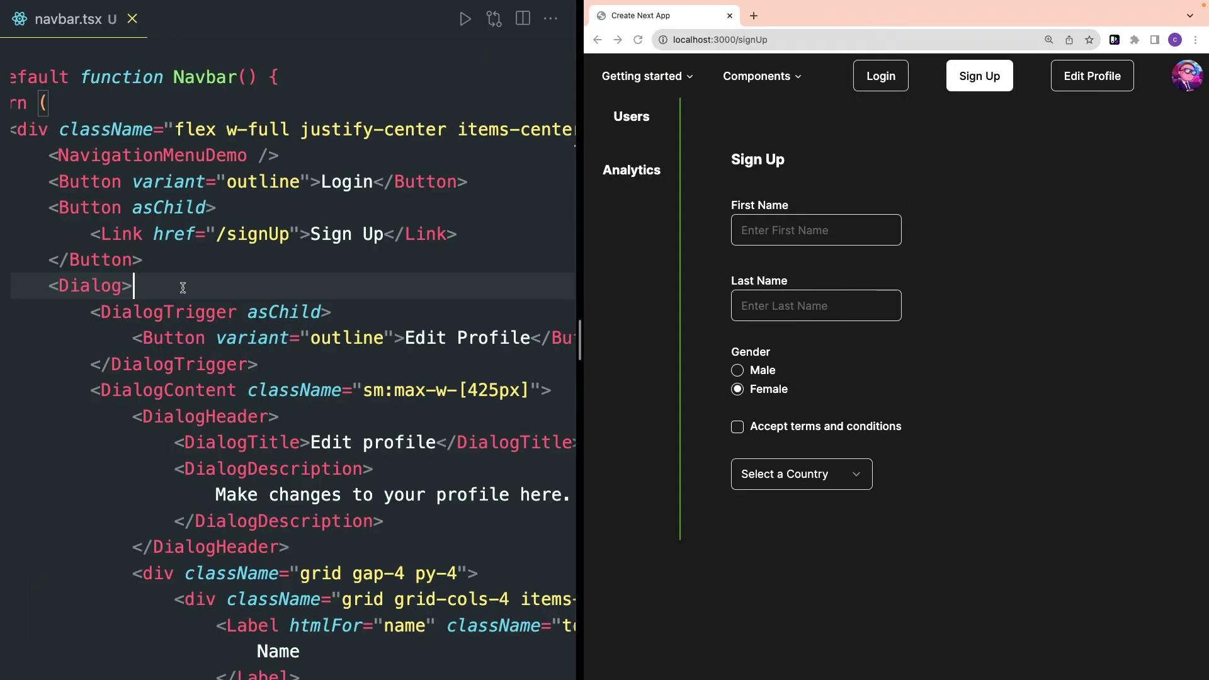
pyautogui.doubleClick(92, 286)
# Copy the Radix settings icon code and make it open the Edit Profile dialog.
pyautogui.click(1092, 76)
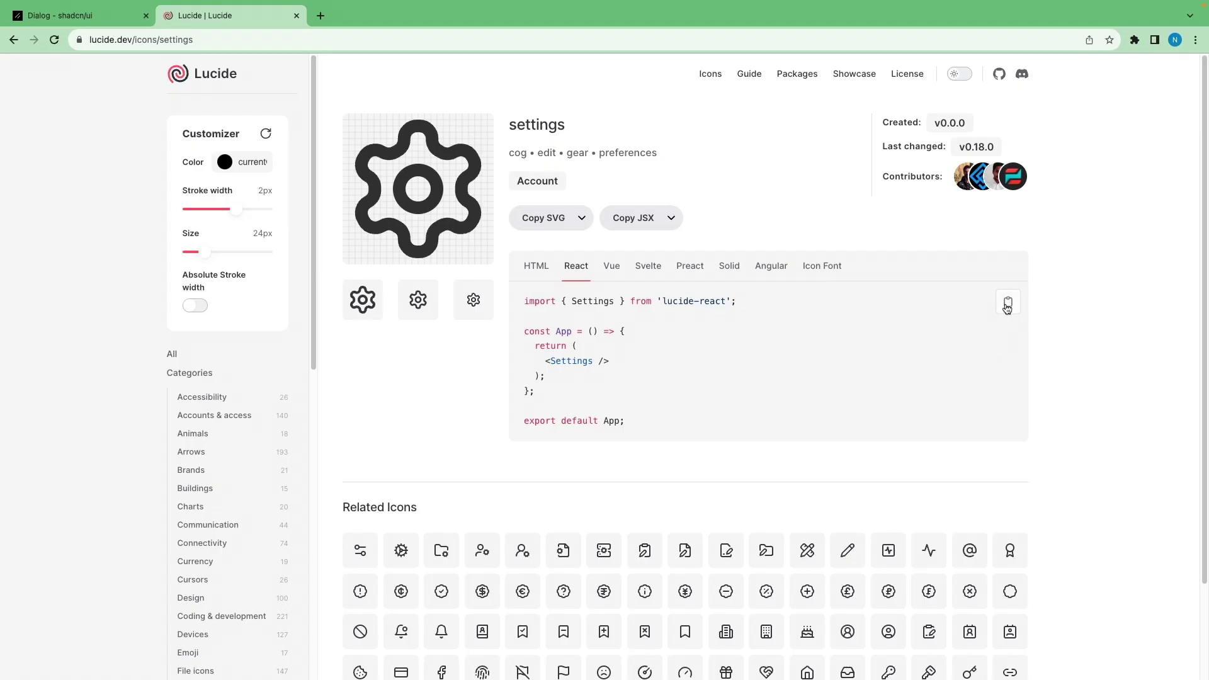
pyautogui.click(1007, 302)
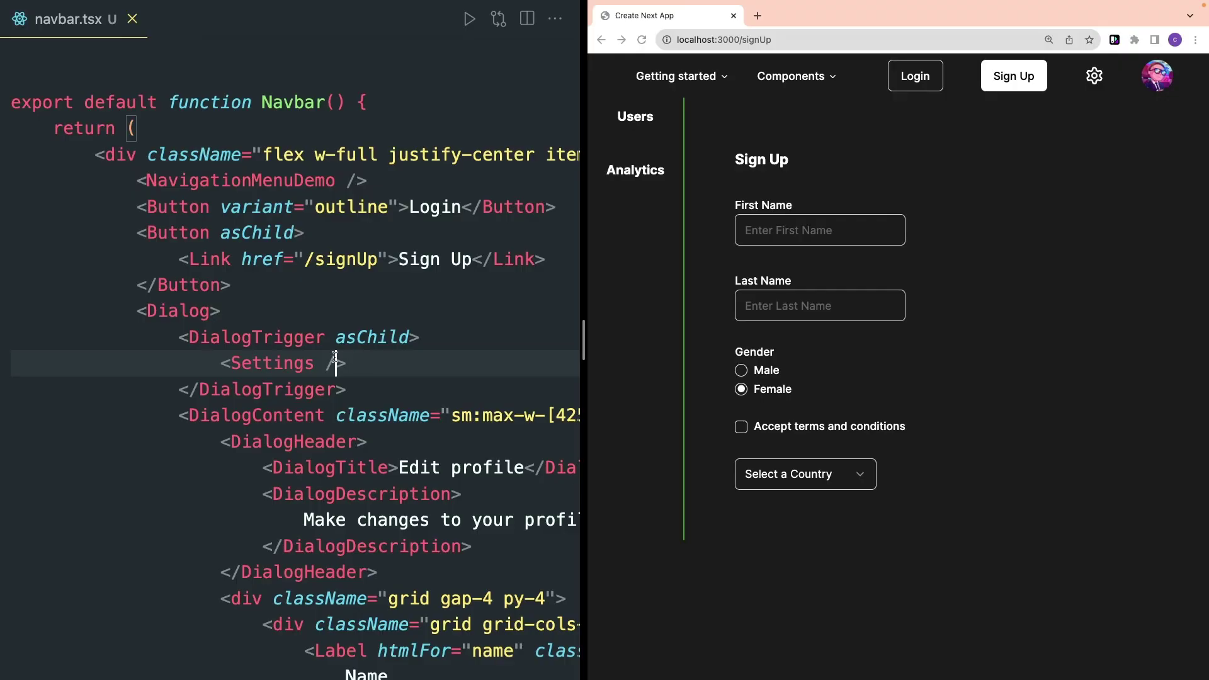
pyautogui.doubleClick(255, 337)
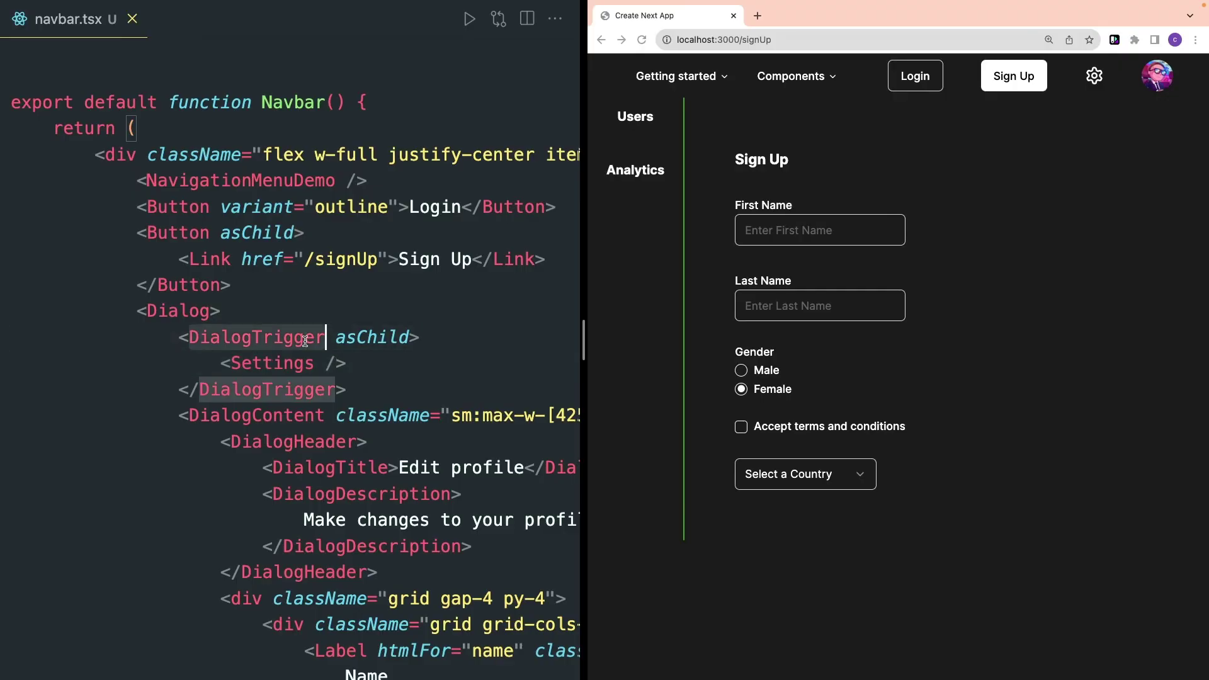
pyautogui.click(1094, 75)
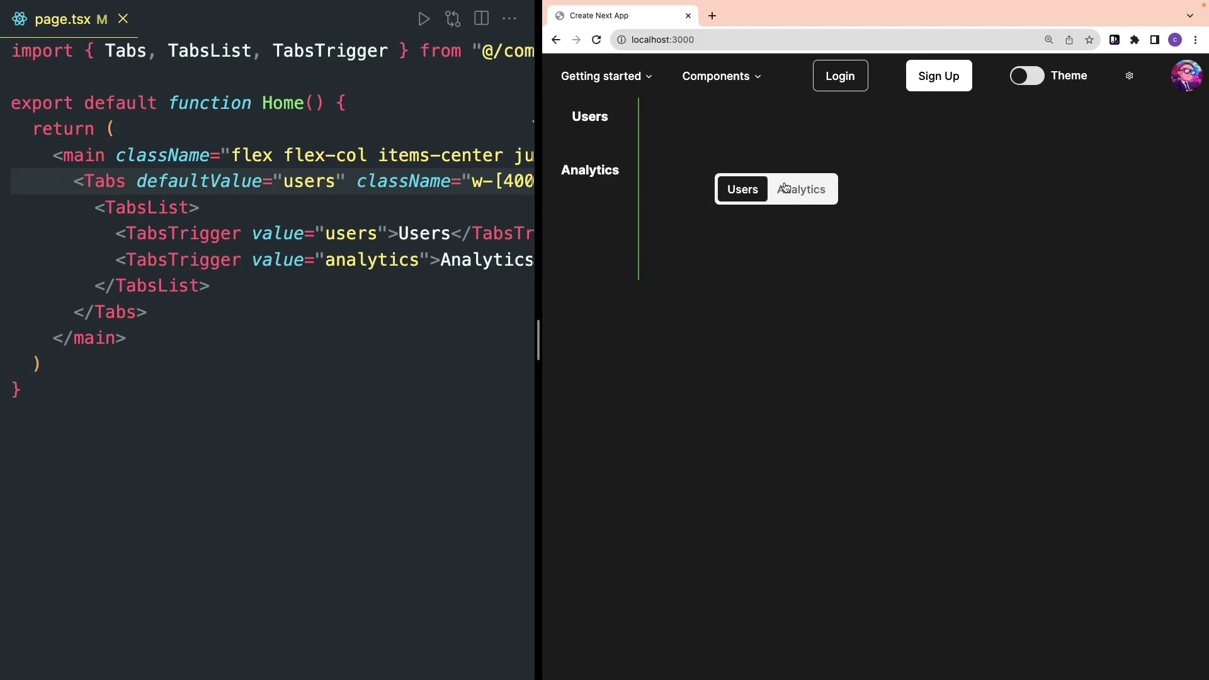
# Preview the Analytics page, sign-up page and Edit profile dialog in the running app.
pyautogui.click(801, 190)
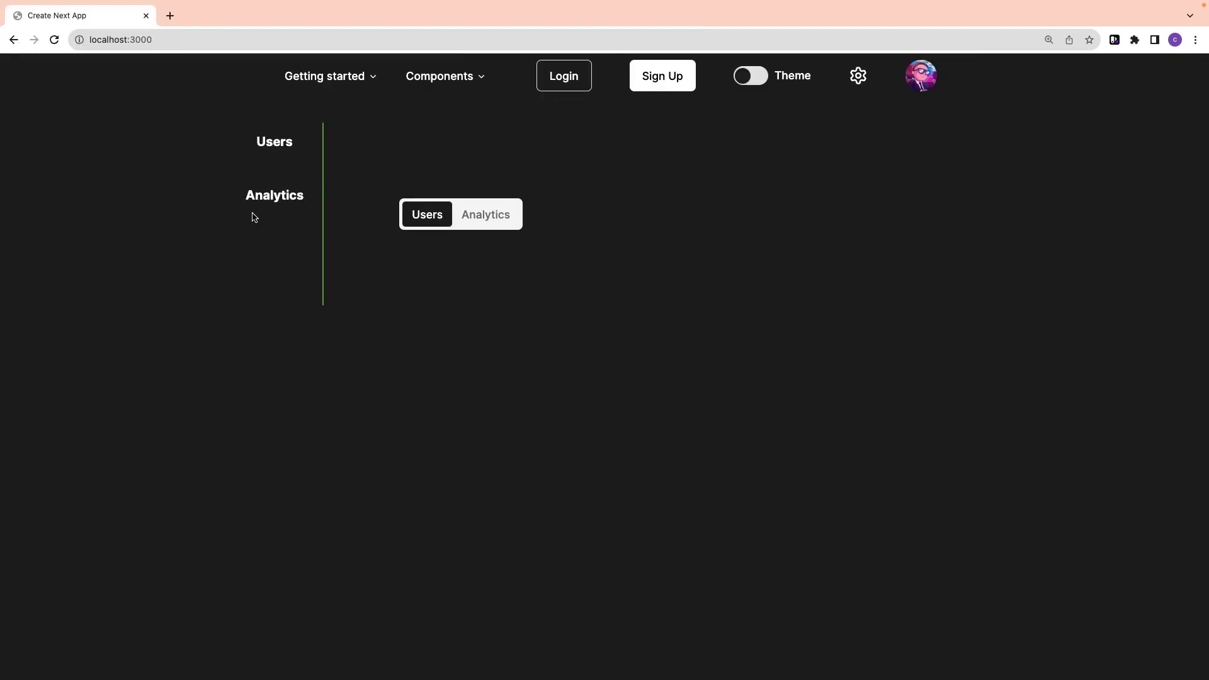
pyautogui.click(661, 76)
pyautogui.click(858, 76)
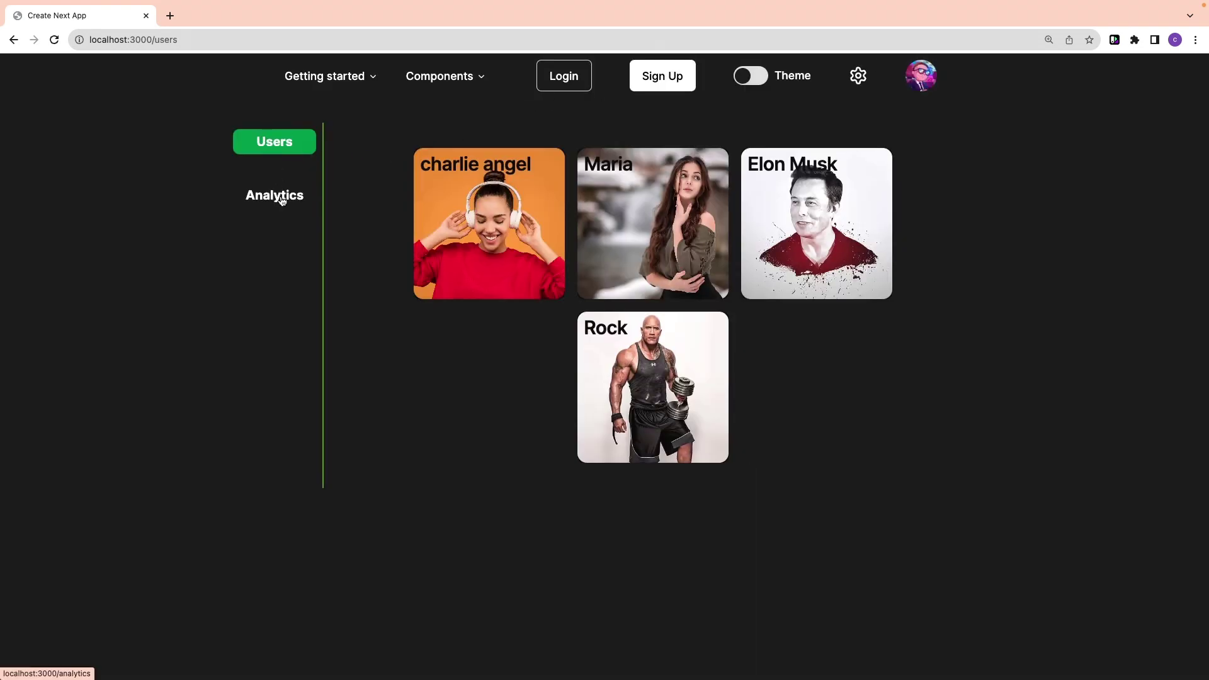
pyautogui.click(274, 195)
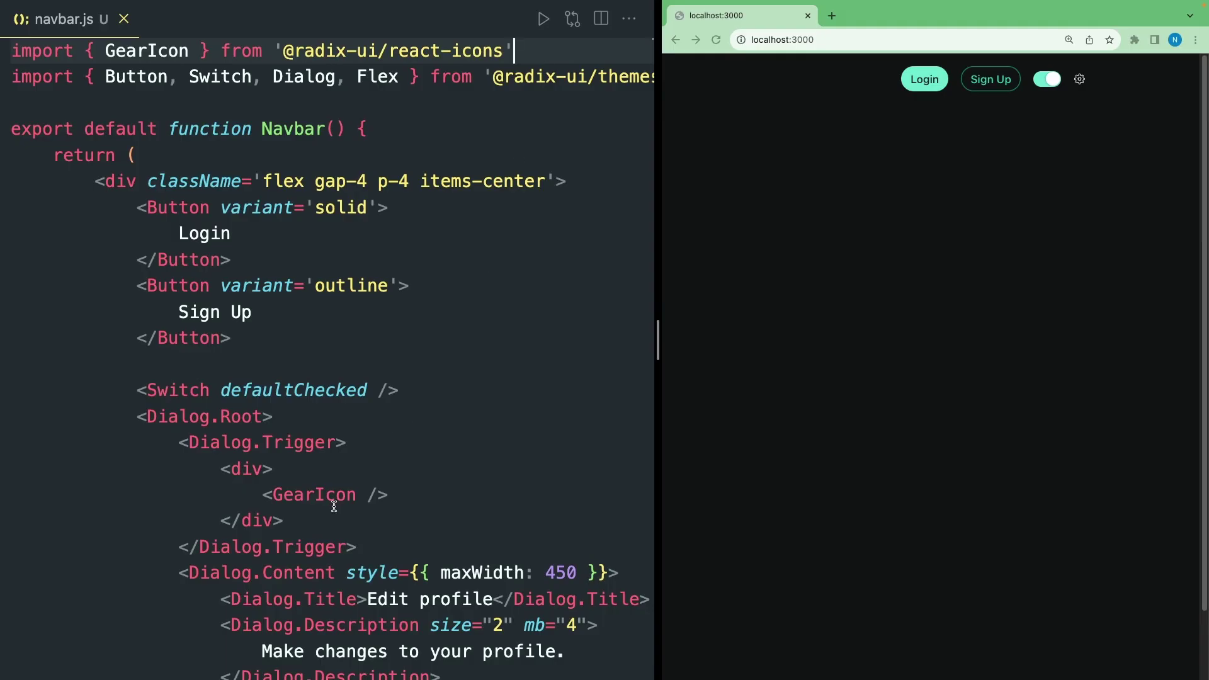
# Verify the GearIcon Edit profile dialog opens and closes, and the theme switch toggles.
pyautogui.doubleClick(334, 495)
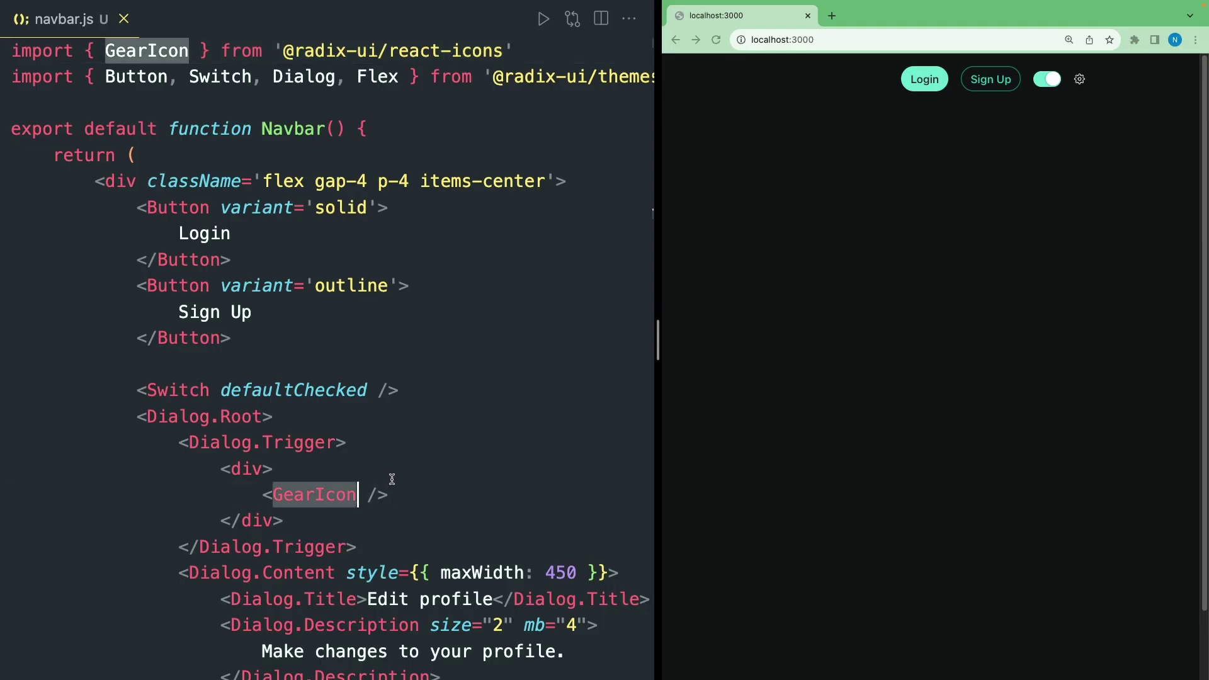
pyautogui.click(1079, 80)
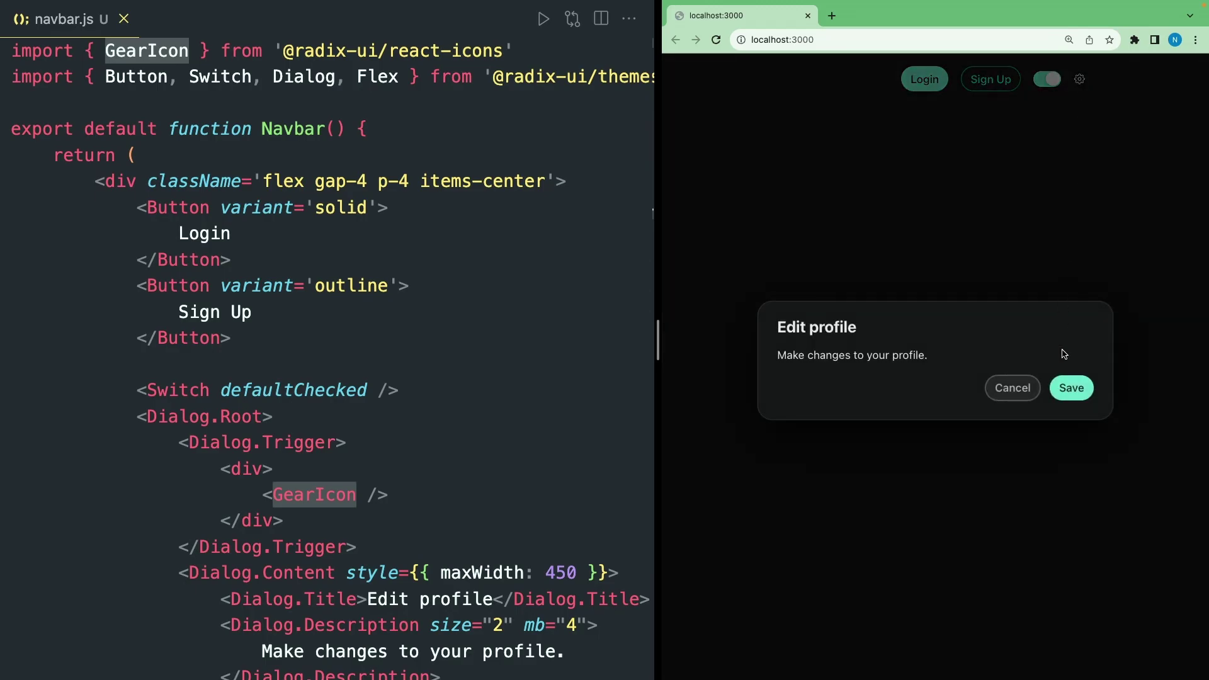
pyautogui.click(1072, 387)
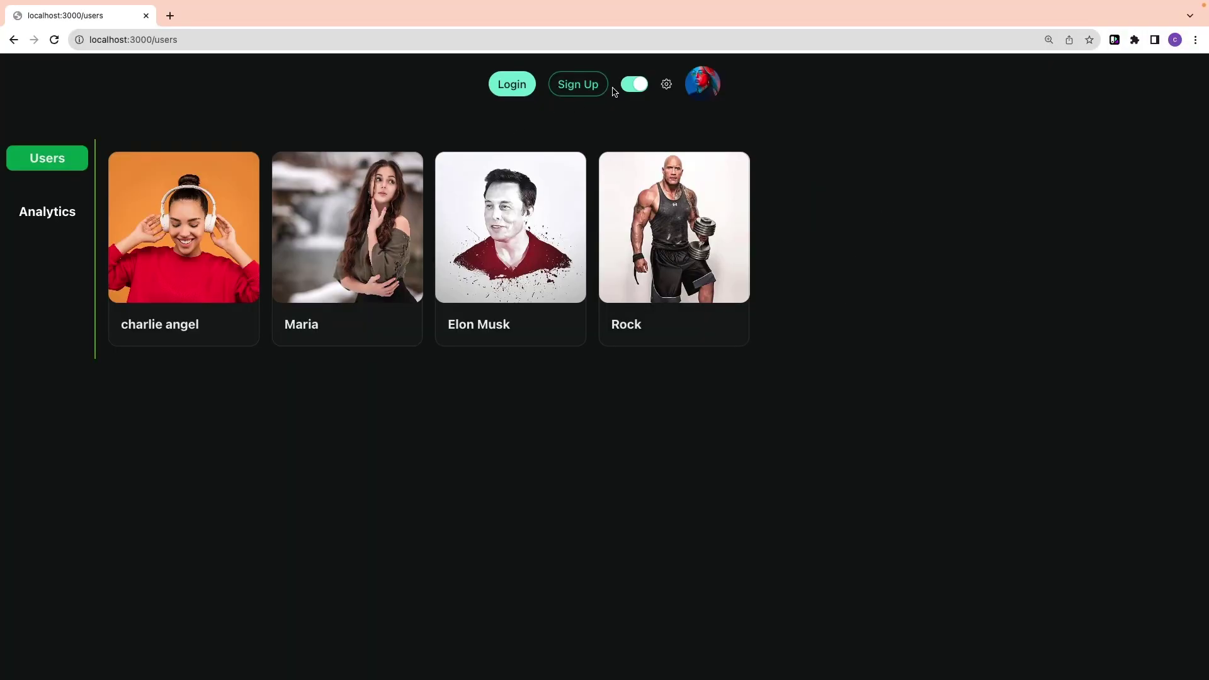
pyautogui.click(635, 84)
pyautogui.click(666, 85)
pyautogui.click(872, 321)
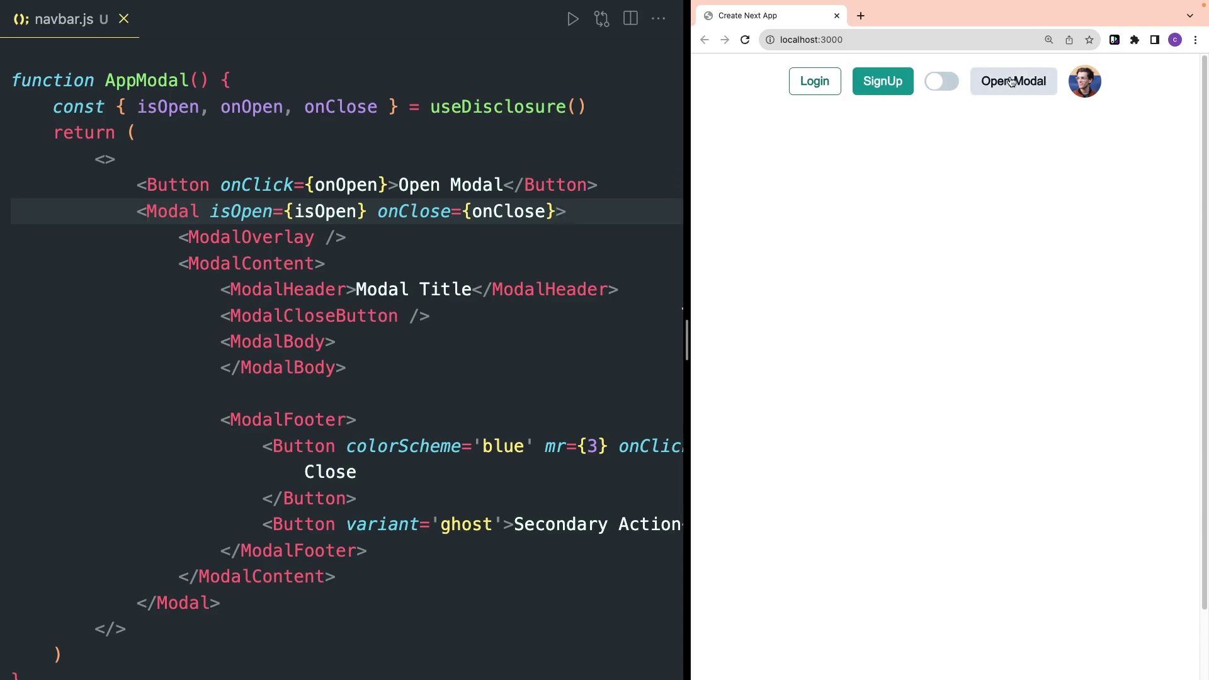
# Open the Chakra modal in the page and view the Analytics tab.
pyautogui.click(1013, 80)
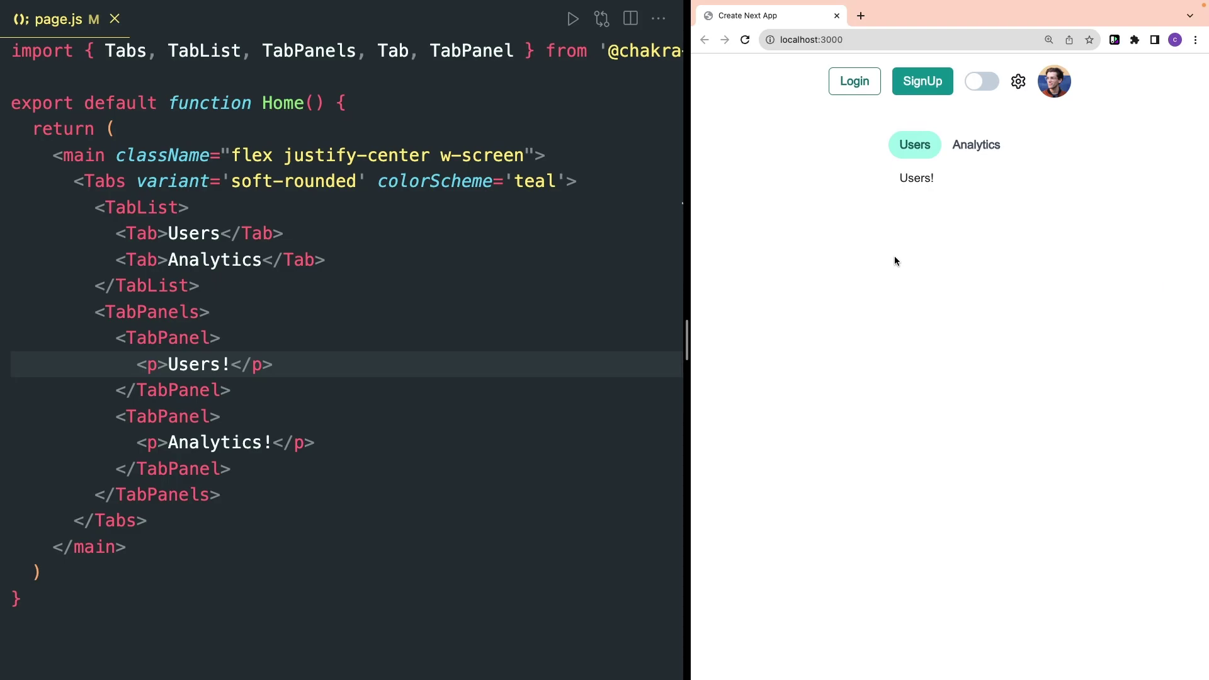
pyautogui.click(957, 153)
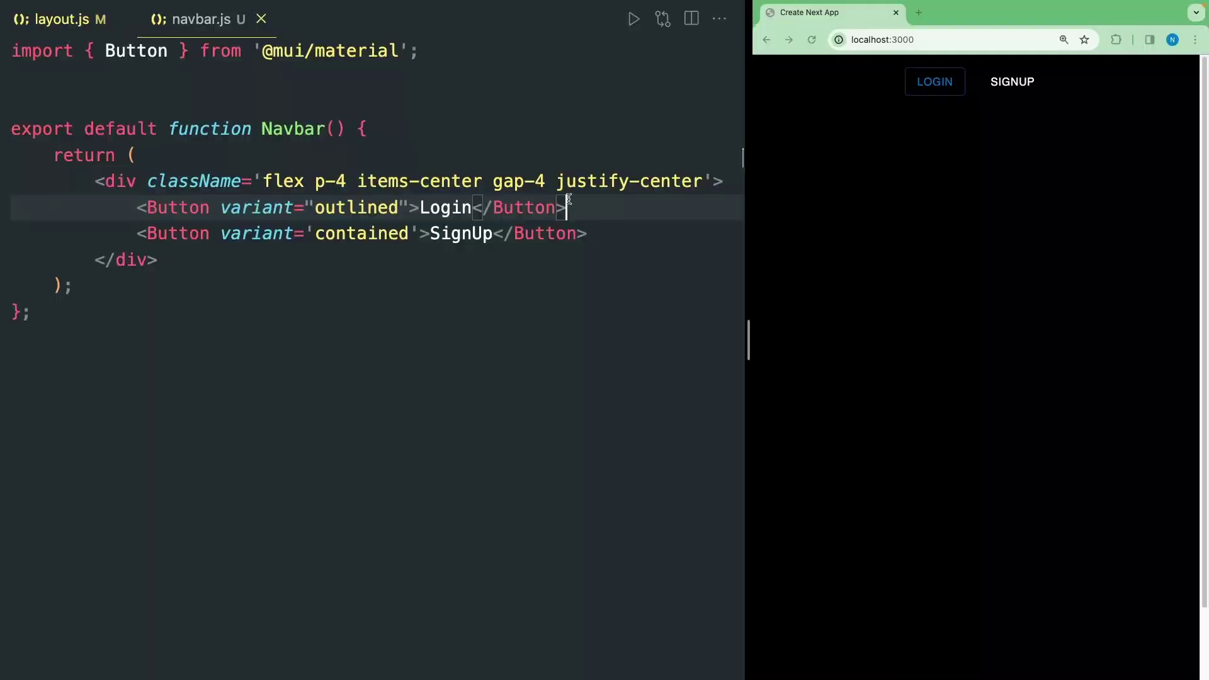
# Test the Material UI switch on and off and open the User Settings modal.
pyautogui.click(603, 234)
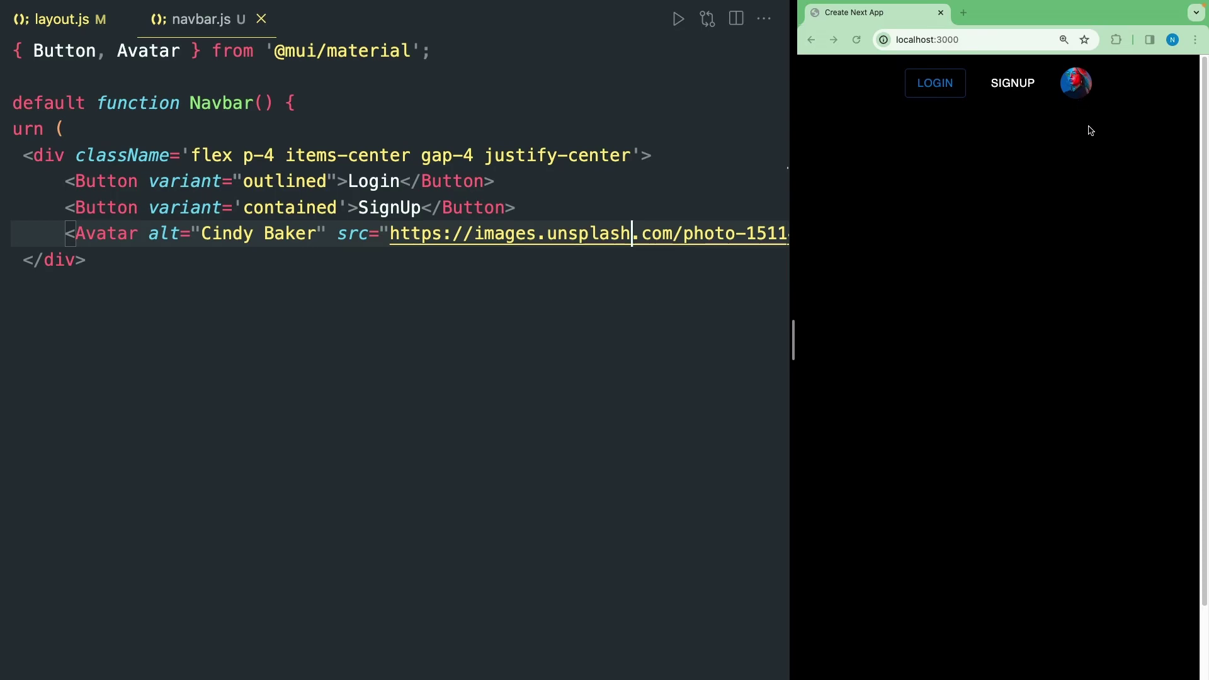
pyautogui.click(1047, 84)
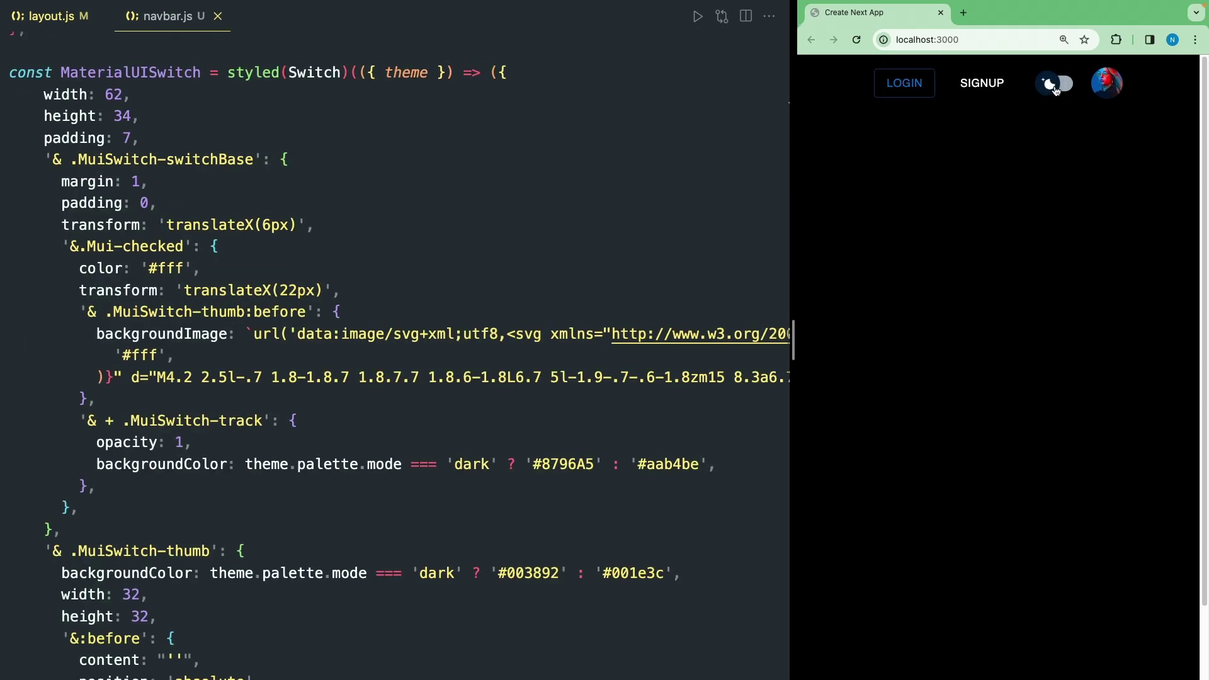
pyautogui.click(1048, 84)
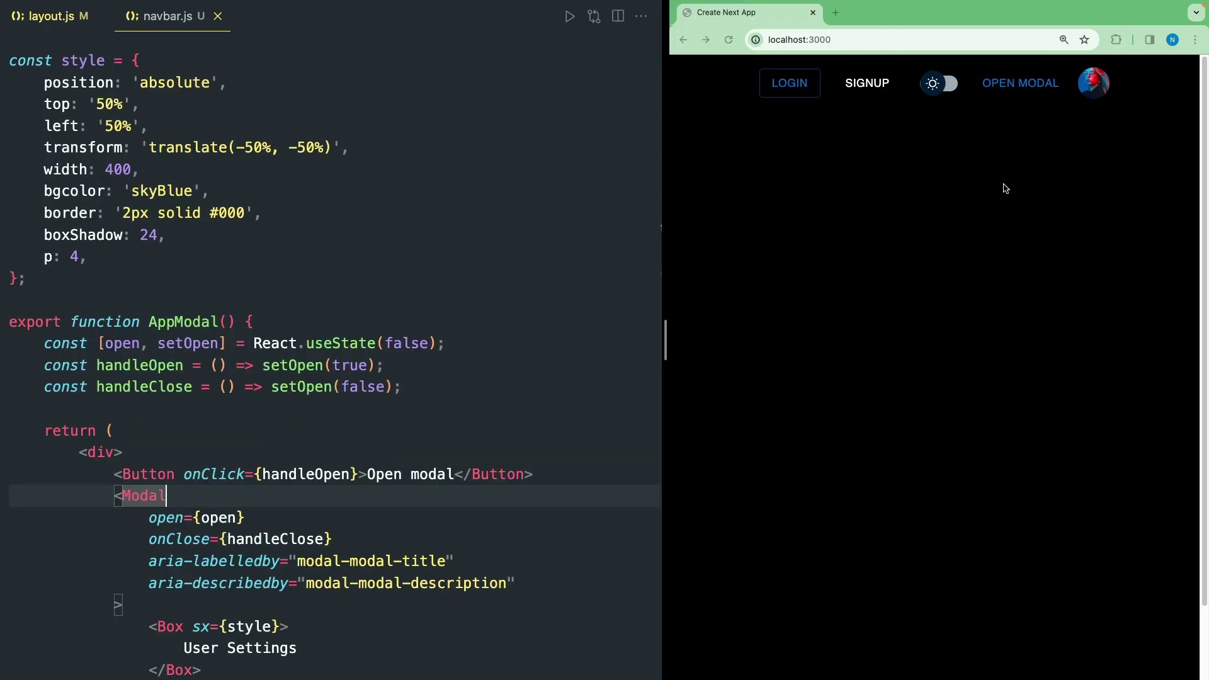
pyautogui.click(1020, 83)
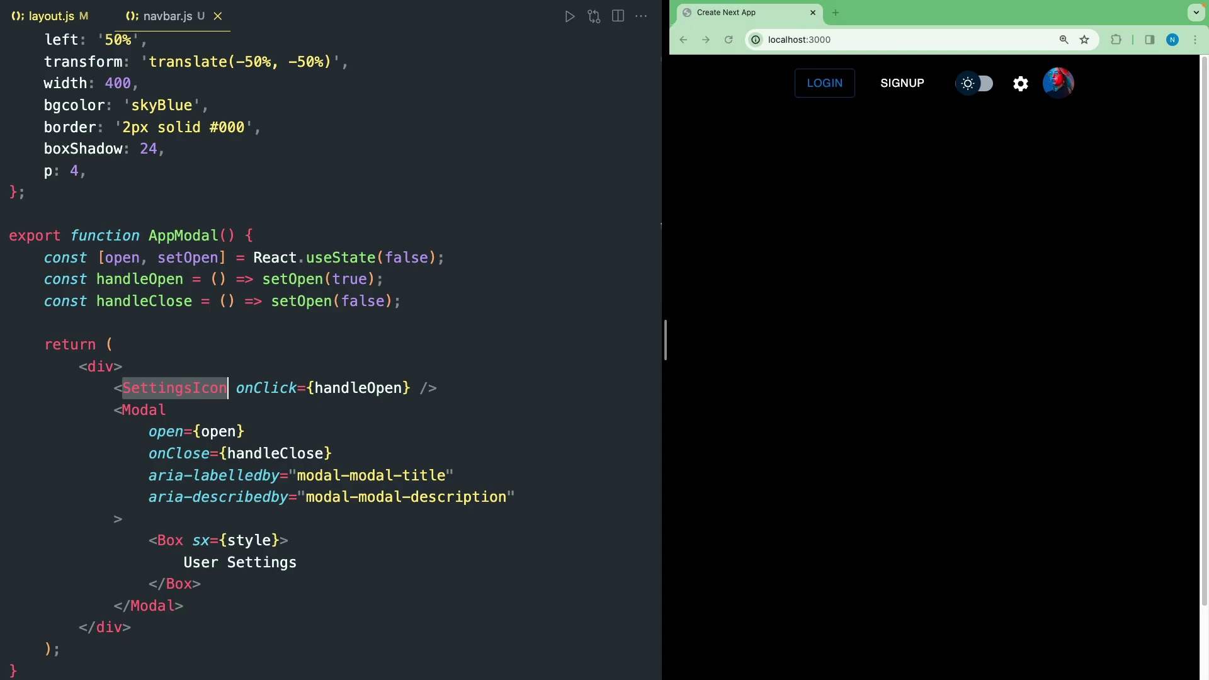
pyautogui.click(1021, 83)
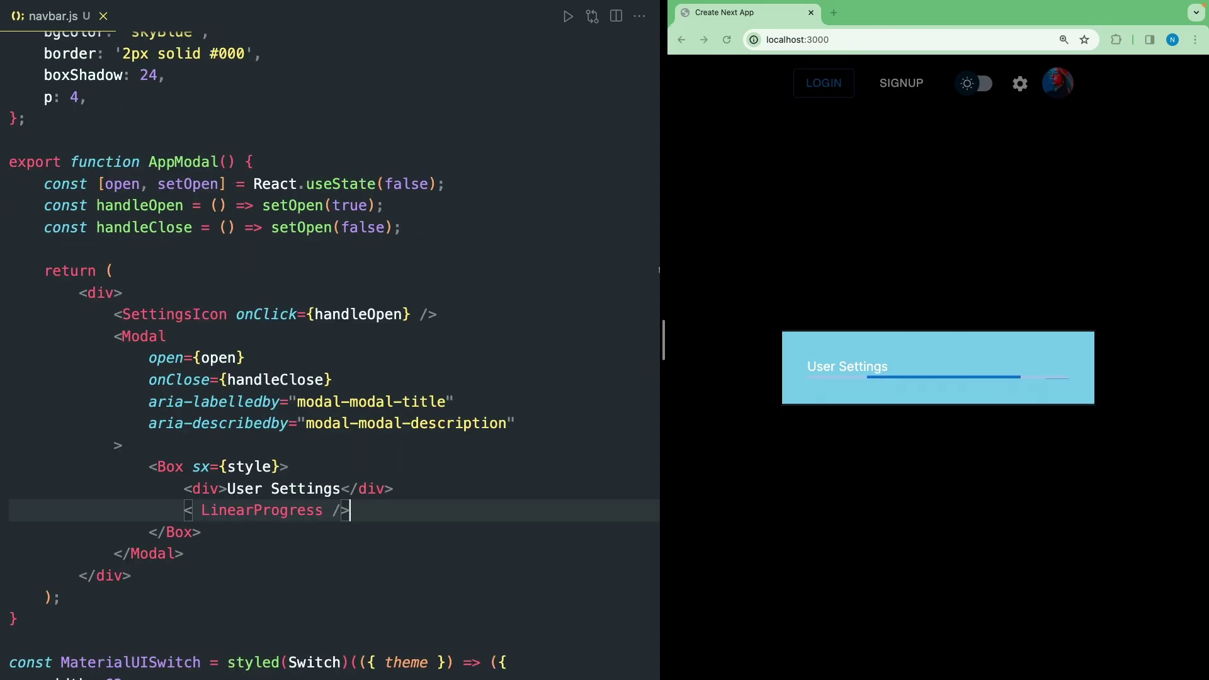
# Try the Item Two and Item Three tabs, then the ANALYTICS and USERS tabs.
pyautogui.click(868, 230)
pyautogui.click(957, 232)
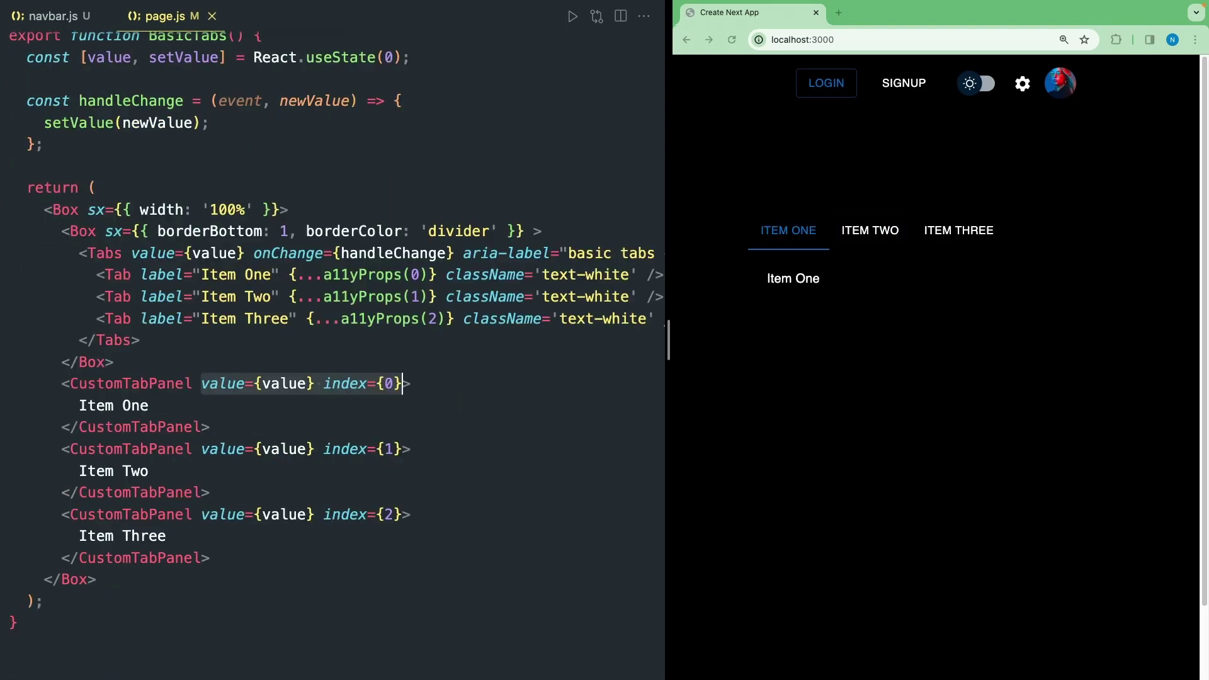
pyautogui.click(195, 382)
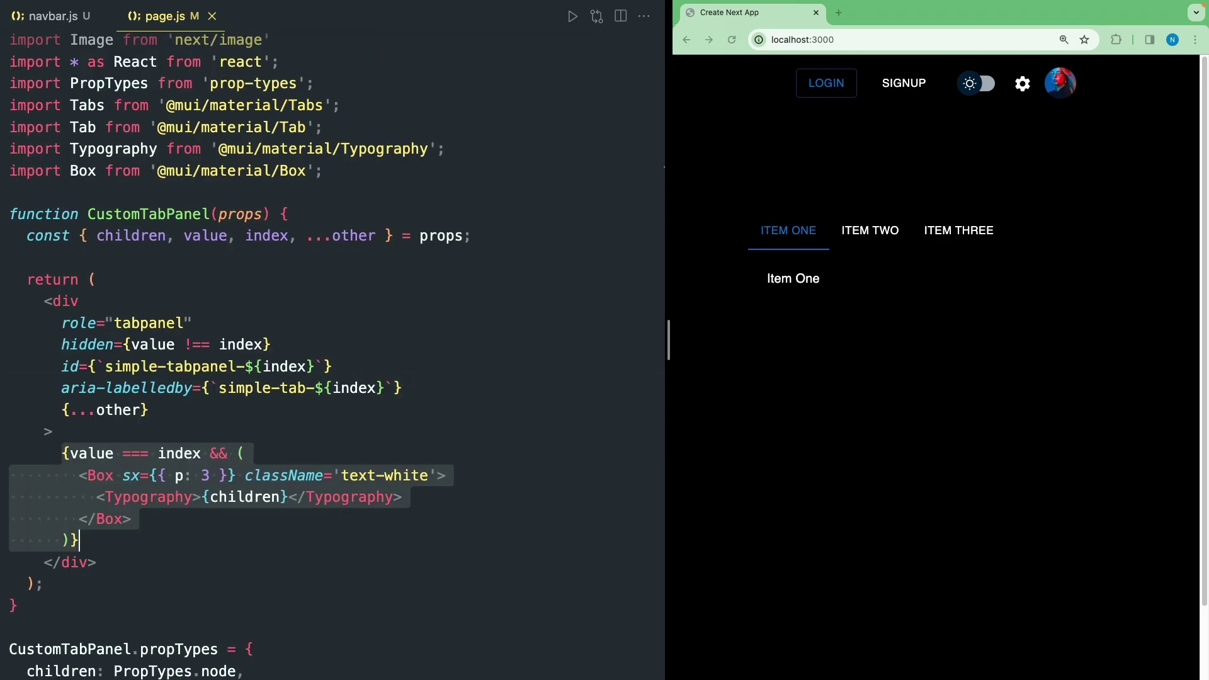
pyautogui.click(973, 155)
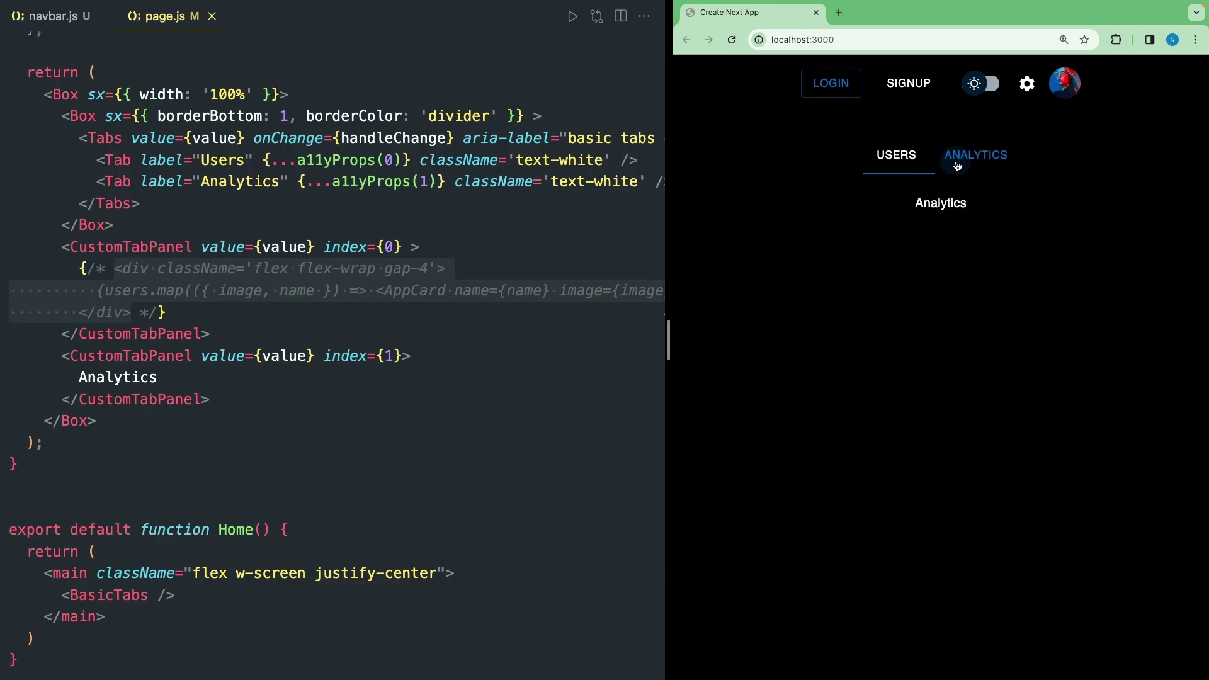
pyautogui.click(893, 163)
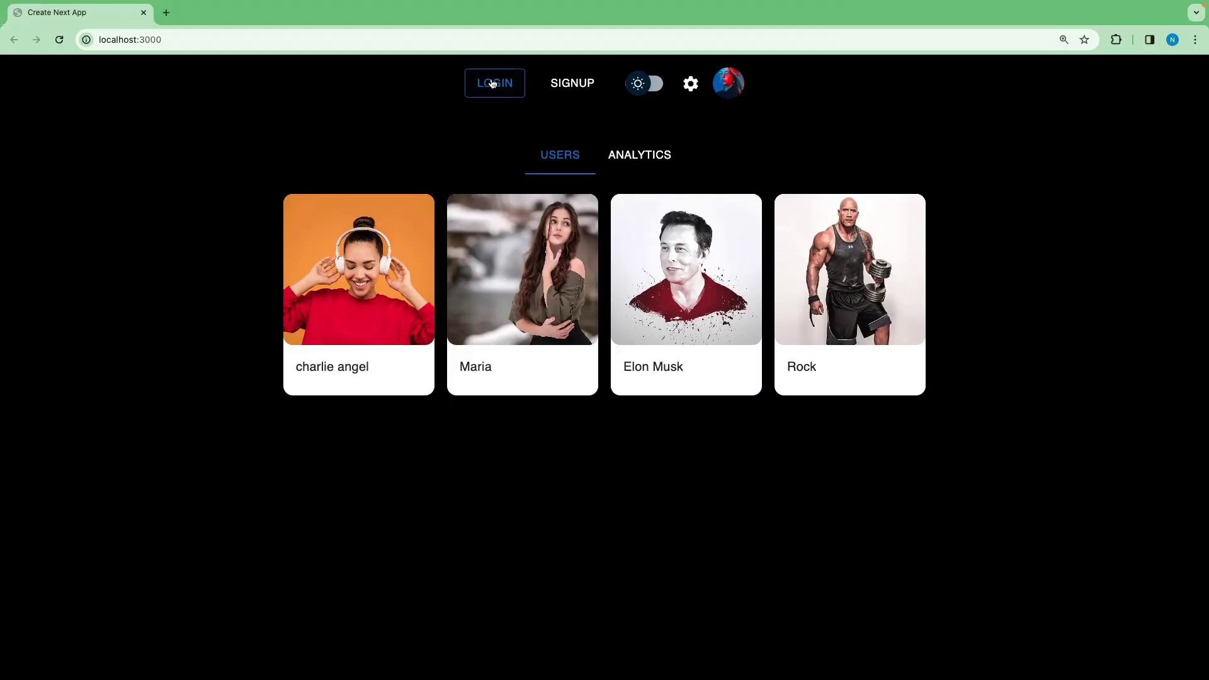
# Turn the theme switch off and compare the analytics table with the user cards.
pyautogui.click(643, 85)
pyautogui.click(639, 161)
pyautogui.click(567, 161)
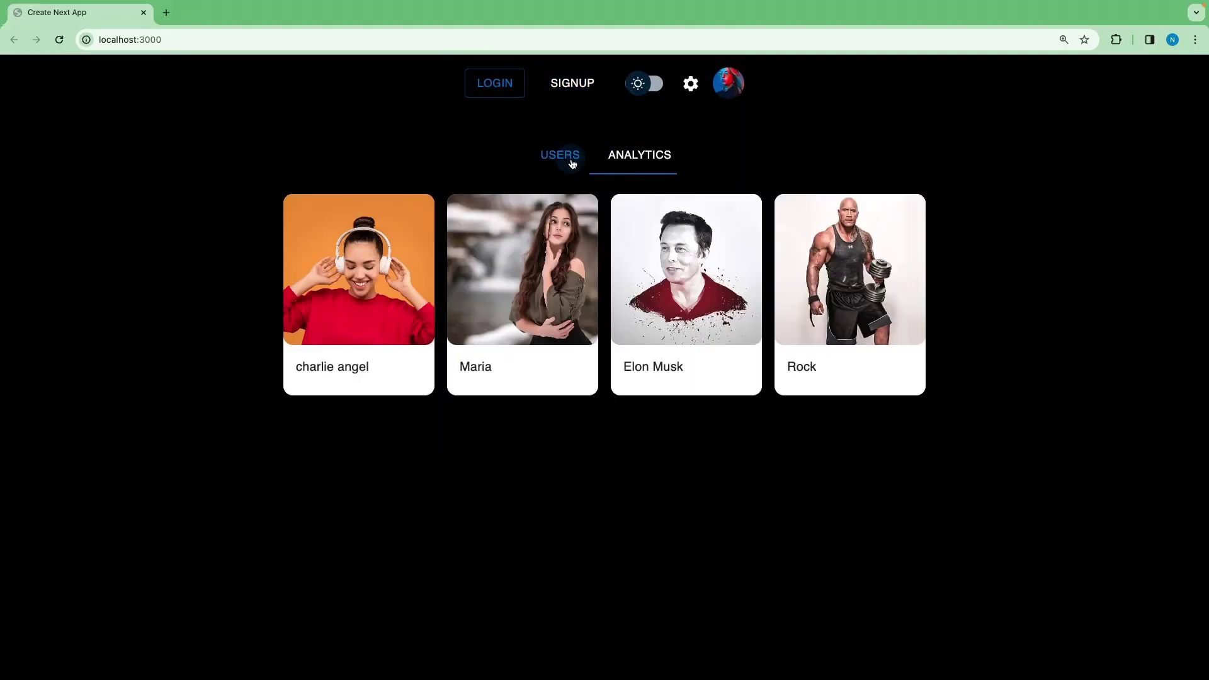